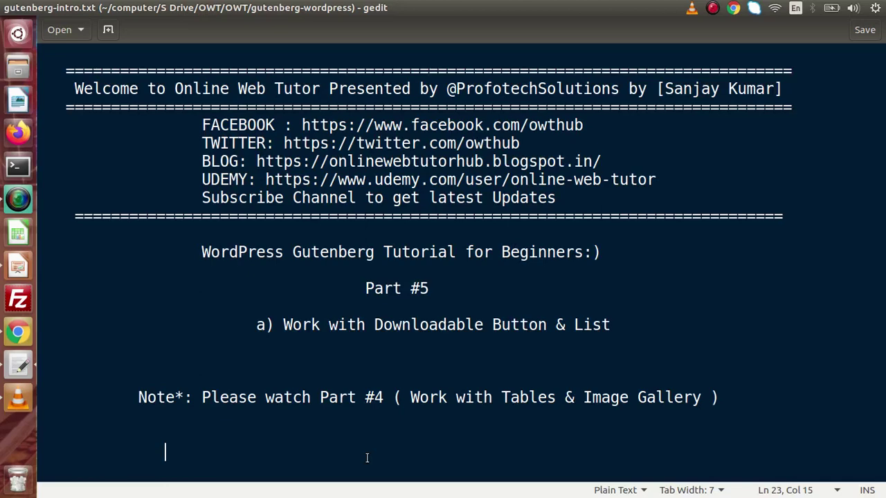
key("Up")
key("Up")
key("Up")
key("Up")
key("Up")
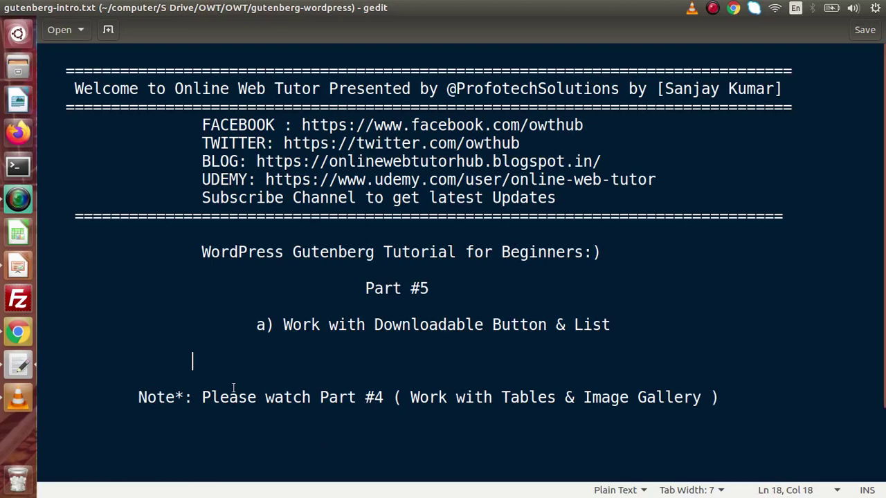
Switch to the WordPress dashboard in Chrome and create a new post titled "Post Number 5"
left_click(19, 333)
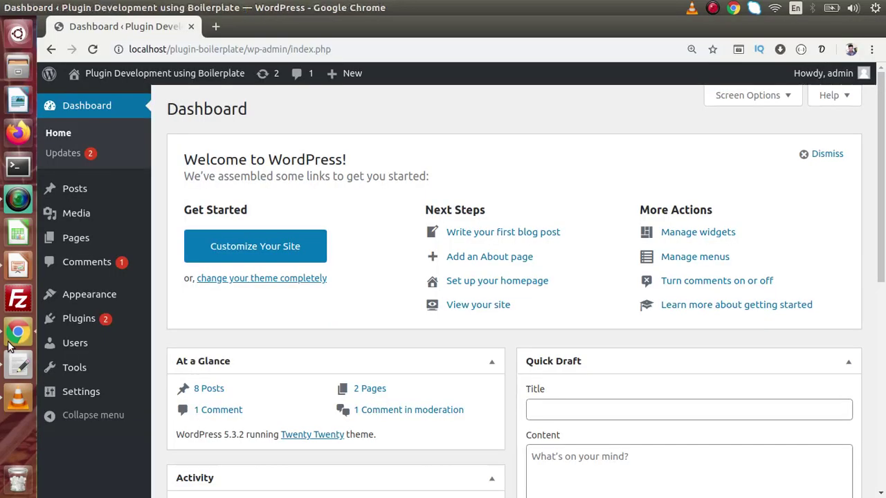
left_click(69, 188)
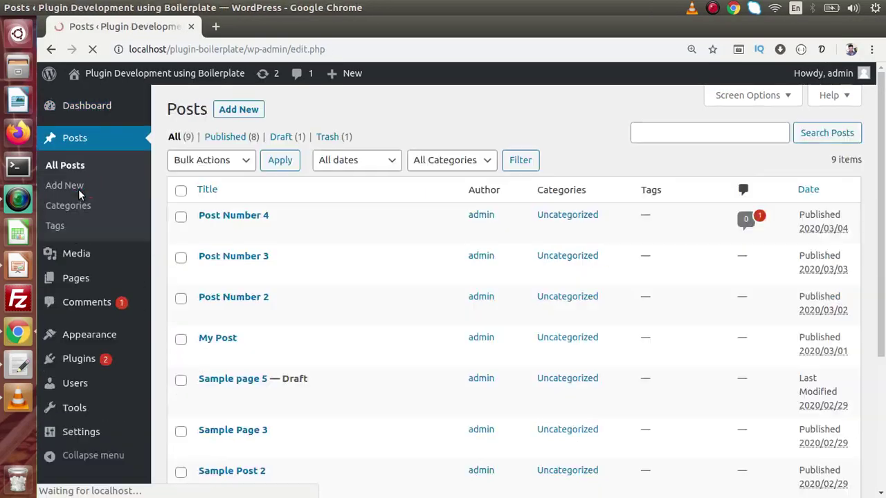
left_click(252, 110)
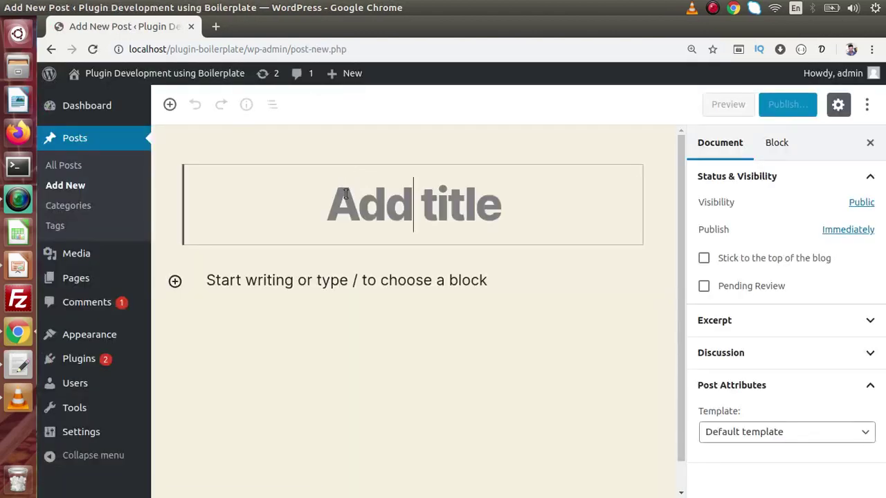
type("Post Number 5")
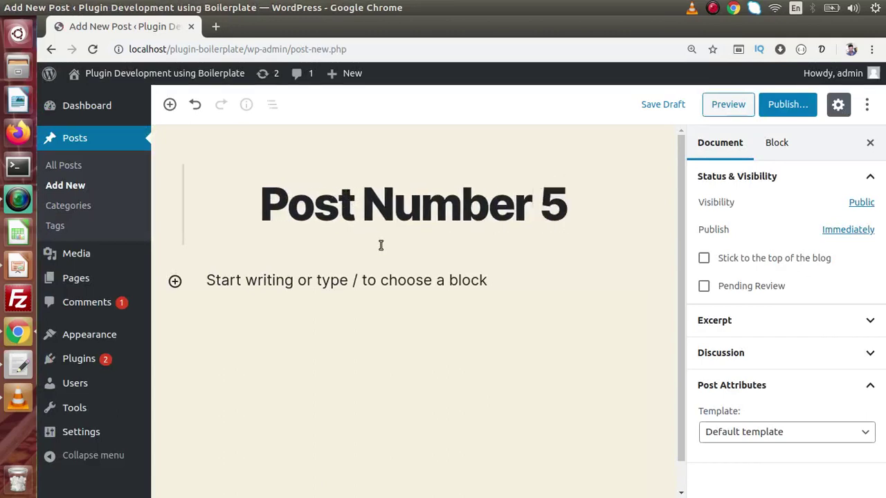
key("Return")
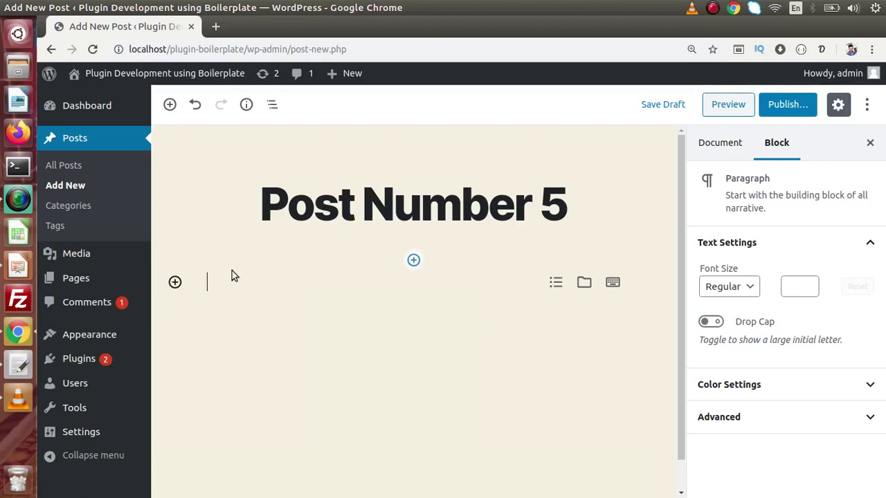
Insert a File block from the common blocks below the post title
left_click(175, 283)
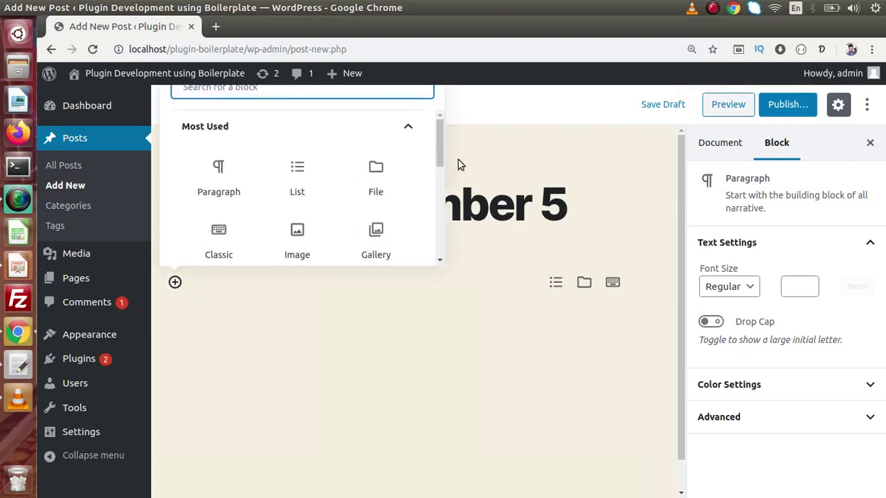
left_click_drag(437, 143, 437, 177)
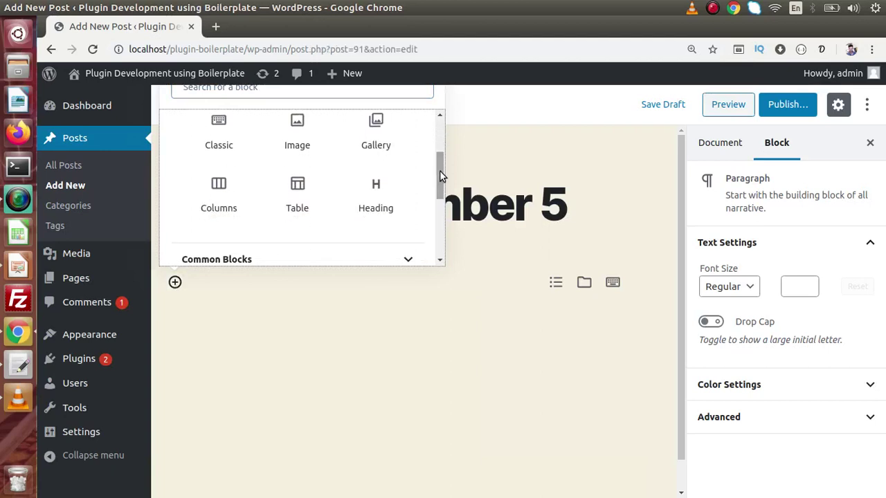
mouse_move(438, 179)
left_mouse_down()
mouse_move(440, 200)
mouse_move(437, 168)
mouse_move(439, 185)
mouse_move(428, 189)
mouse_move(437, 177)
left_mouse_up()
left_click(407, 164)
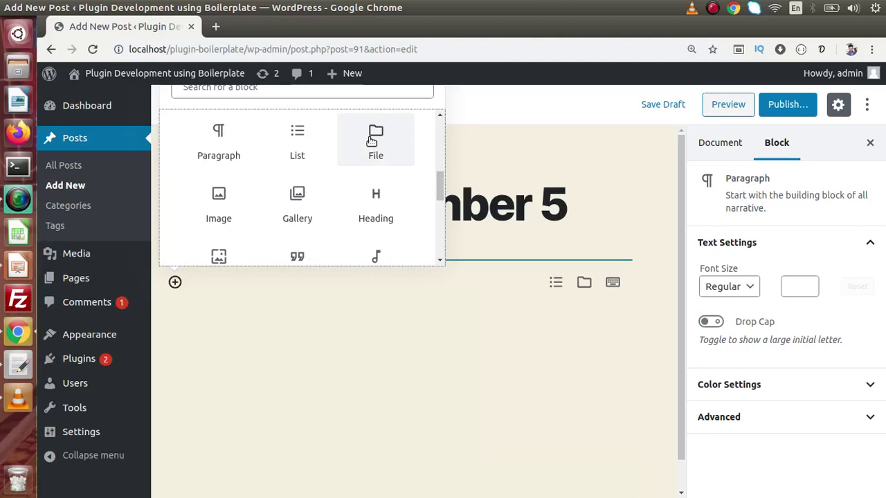
left_click(373, 140)
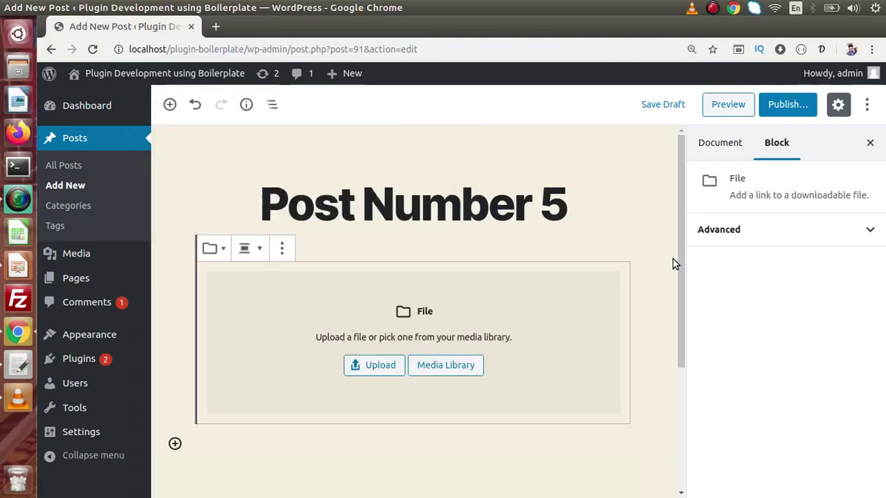
Fill the File block with the lion image 108557884_gettyimages-486237421.jpg from the media library
scroll(681, 266, "down", 2)
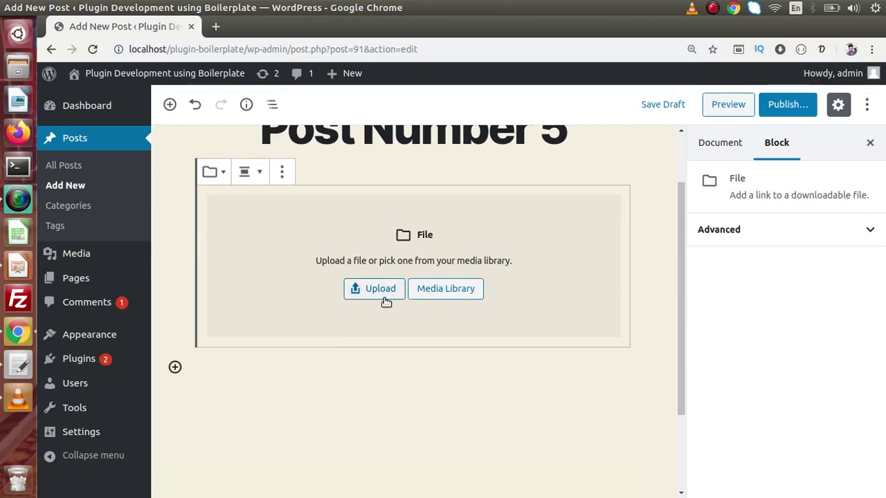
left_click(429, 287)
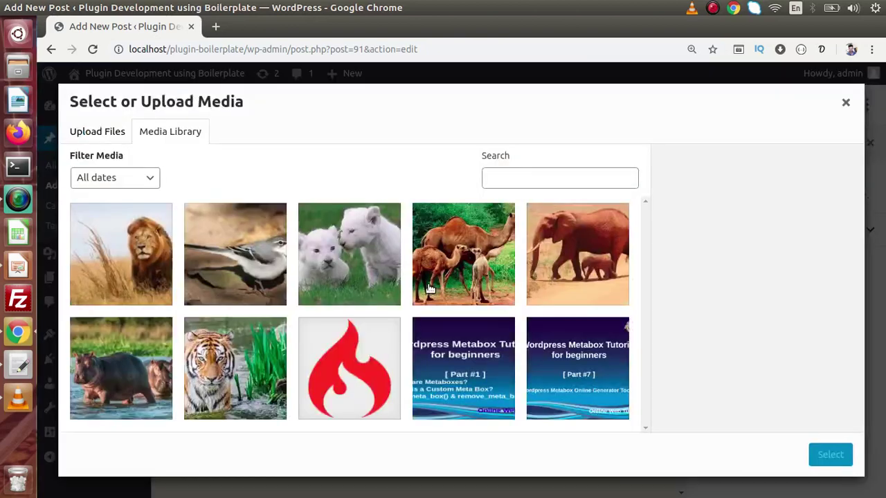
left_click(147, 253)
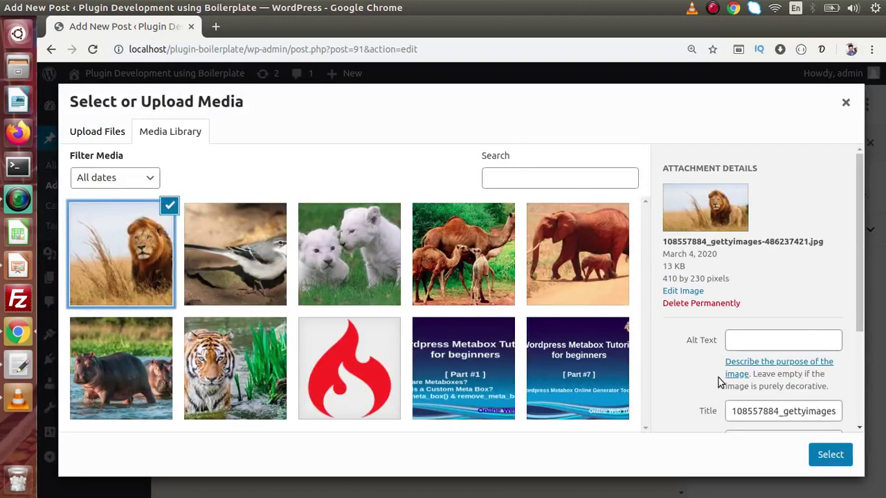
left_click(829, 454)
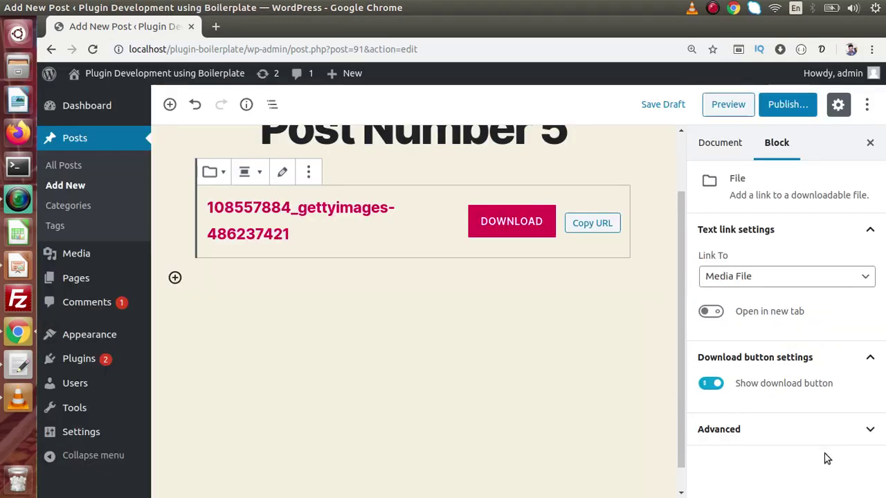
Replace the File block's link text with "Click here to download Image"
scroll(681, 258, "up", 1)
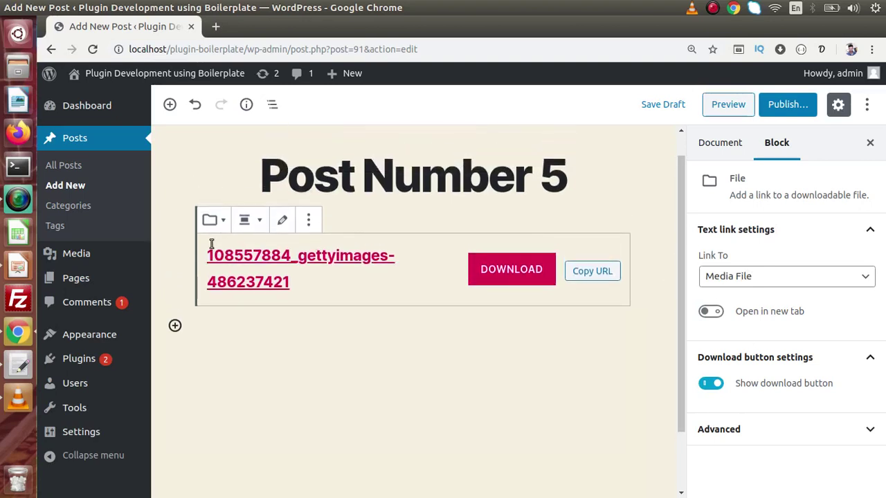
left_click(298, 282)
left_click(501, 257)
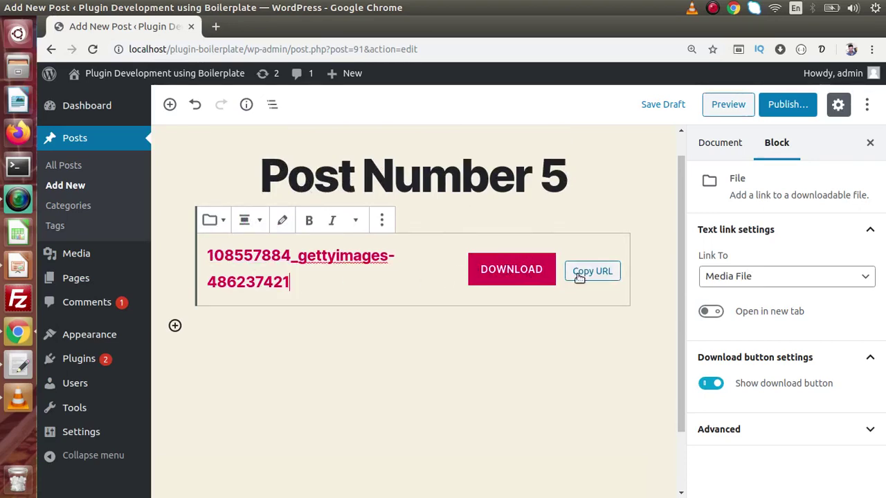
left_click_drag(291, 281, 206, 254)
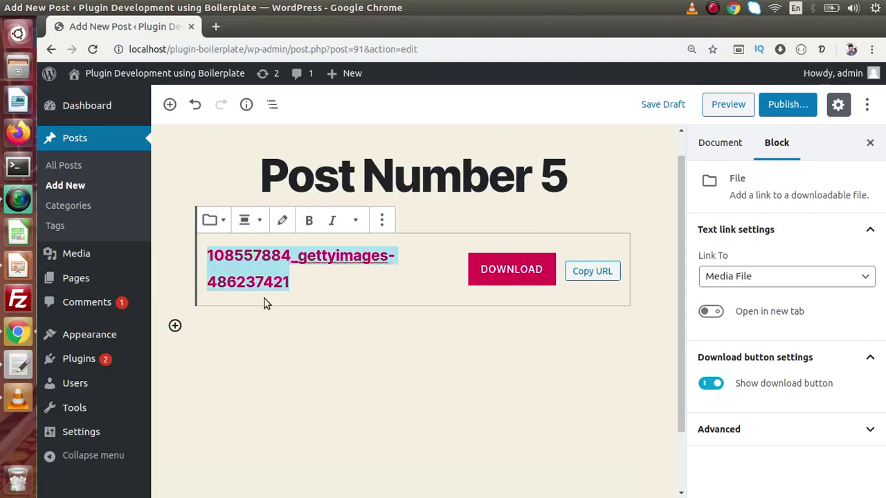
key("BackSpace")
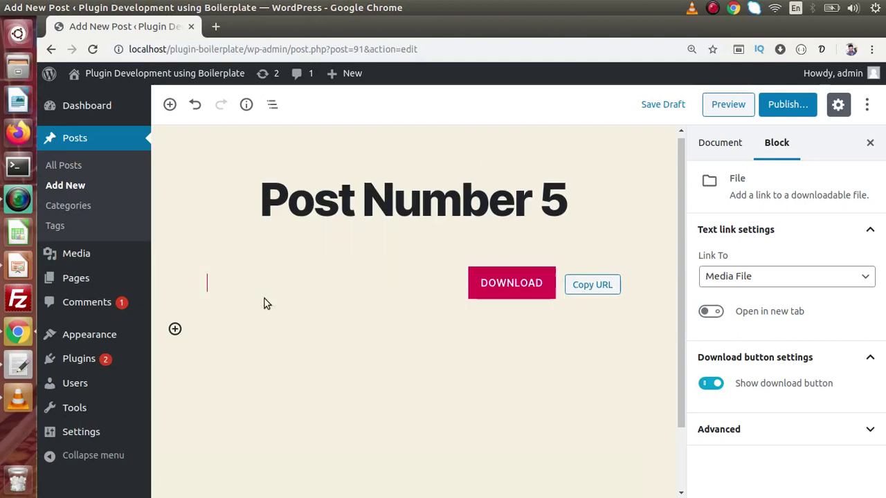
type("Click he")
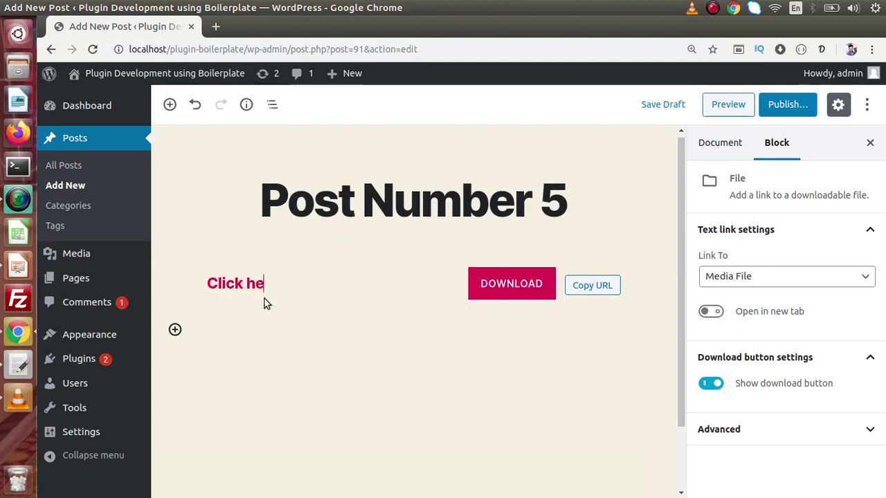
type("re to download")
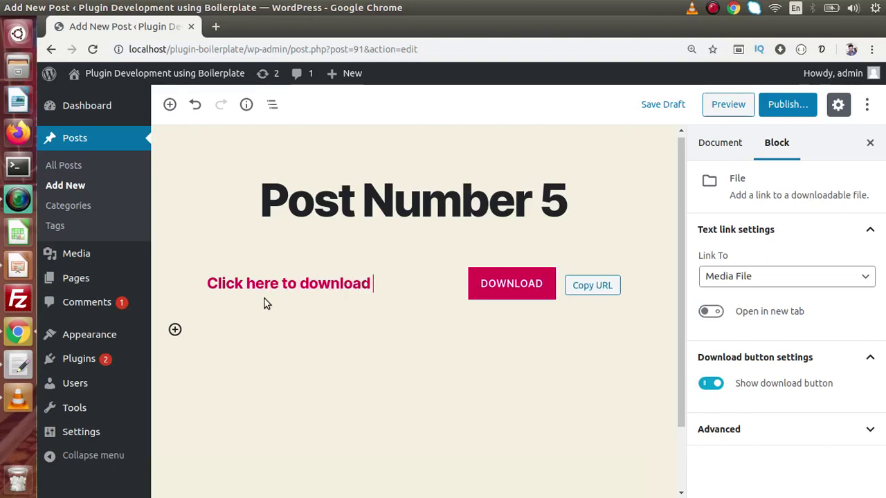
type(" Image")
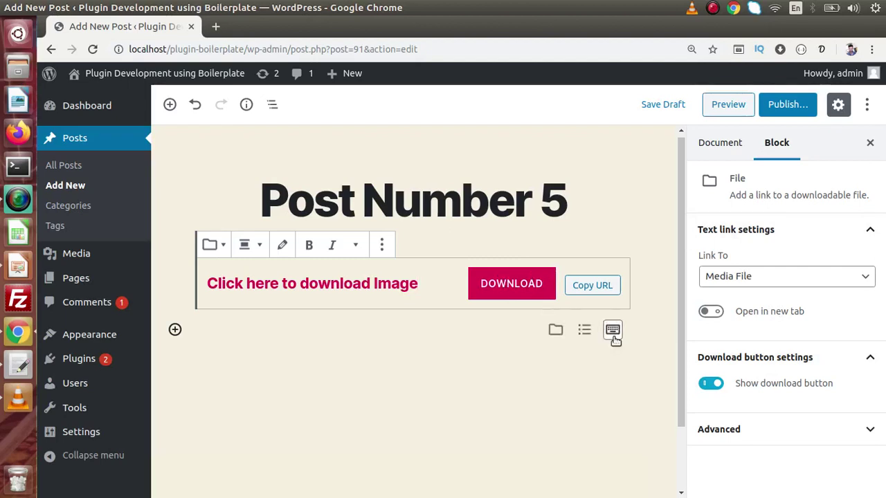
Hide the File block's download button and show it again
left_click(713, 386)
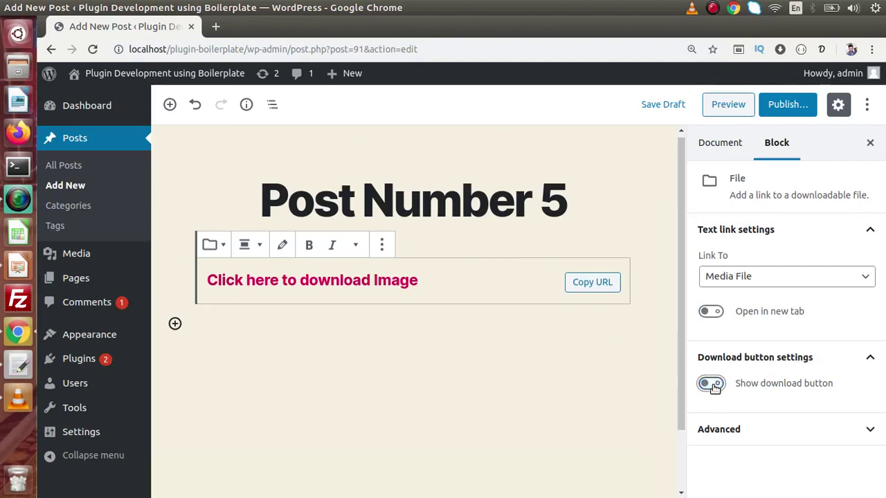
left_click(521, 281)
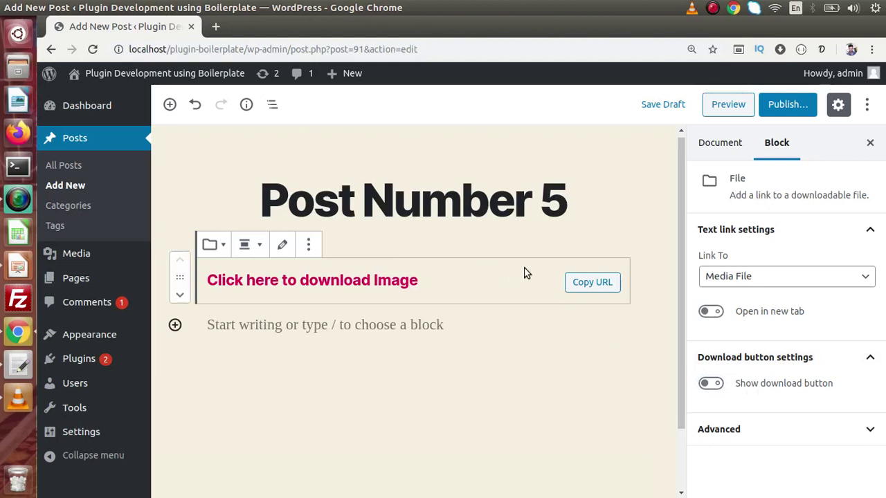
left_click(739, 385)
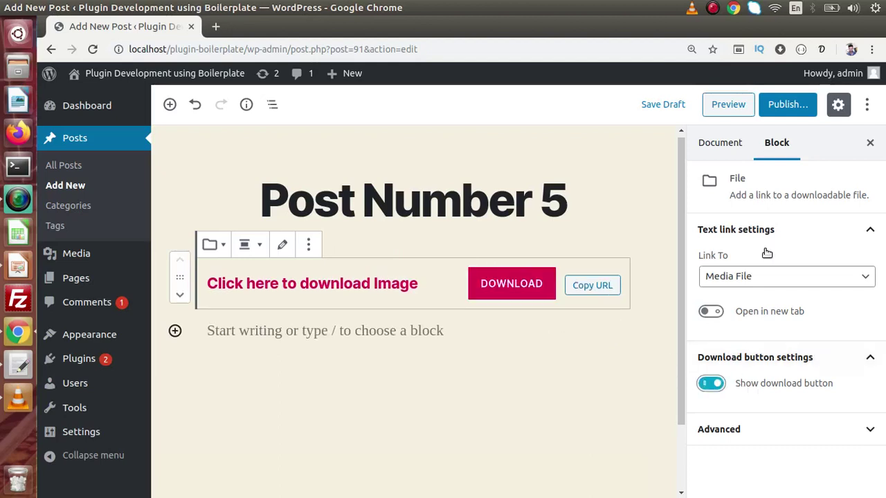
Publish the post and open its live page in a new browser tab
left_click(790, 106)
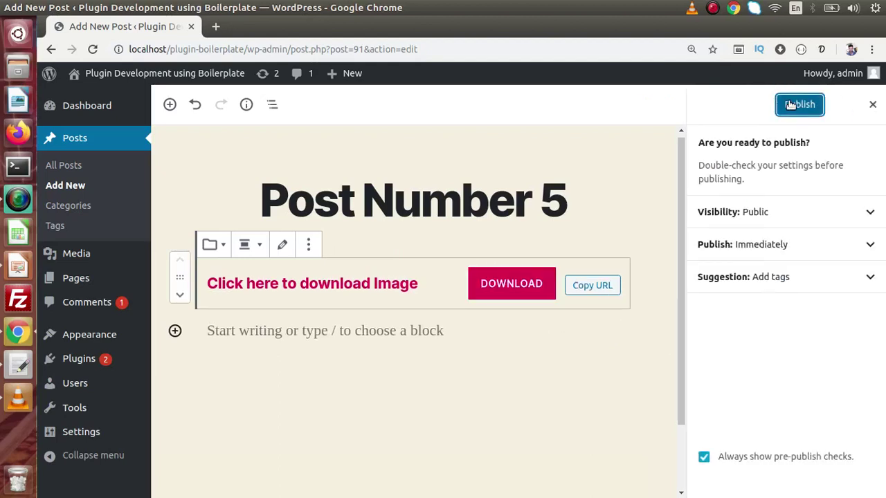
left_click(790, 105)
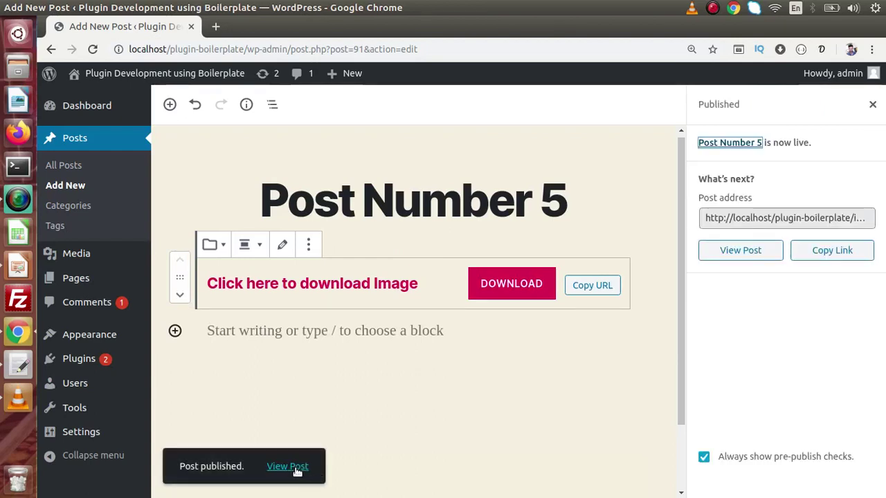
right_click(296, 468)
left_click(325, 356)
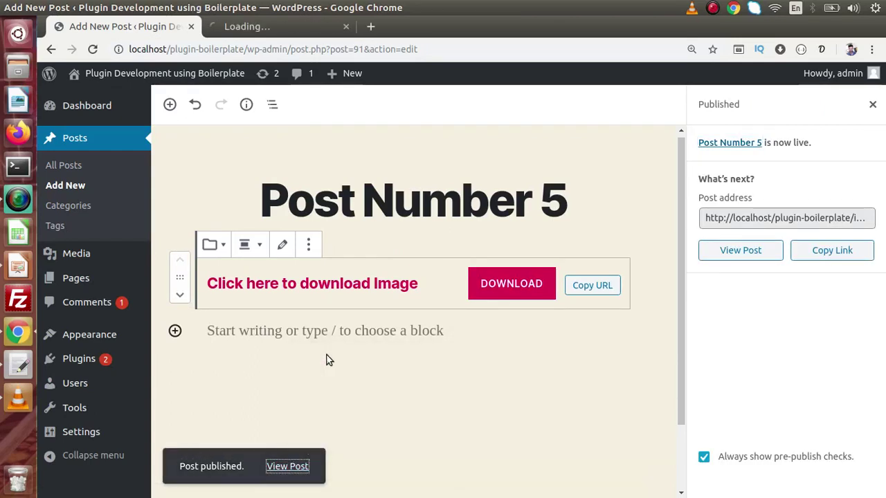
left_click(277, 26)
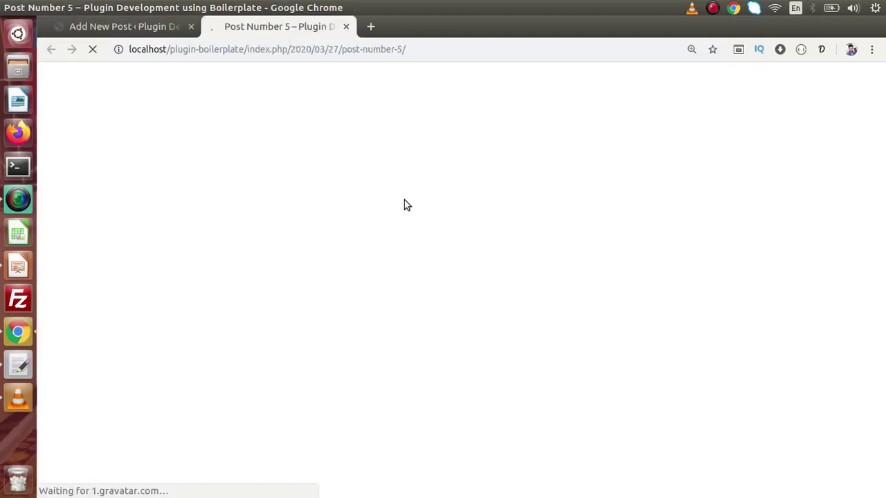
Download the image with the published post's download button and open the downloaded file
scroll(883, 162, "down", 3)
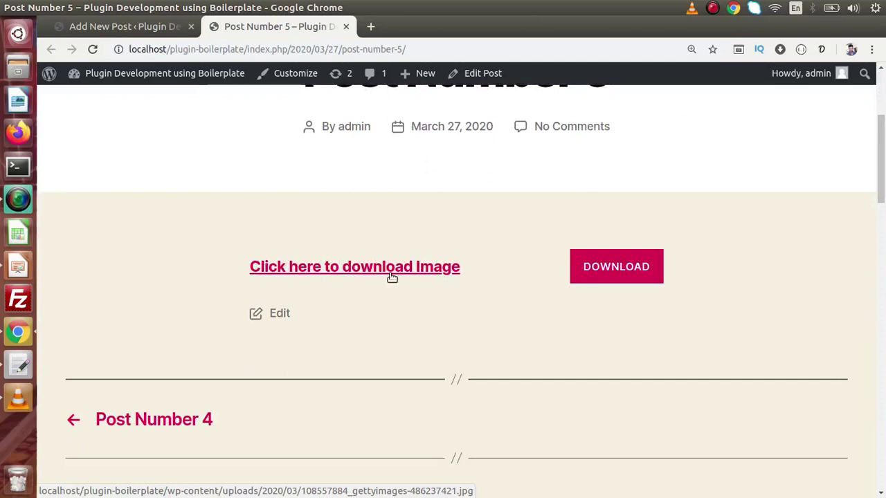
left_click(609, 268)
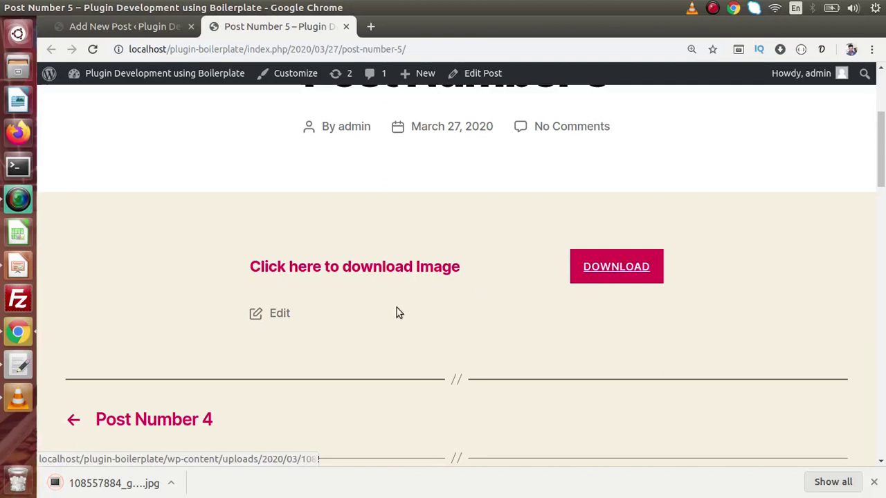
left_click(128, 484)
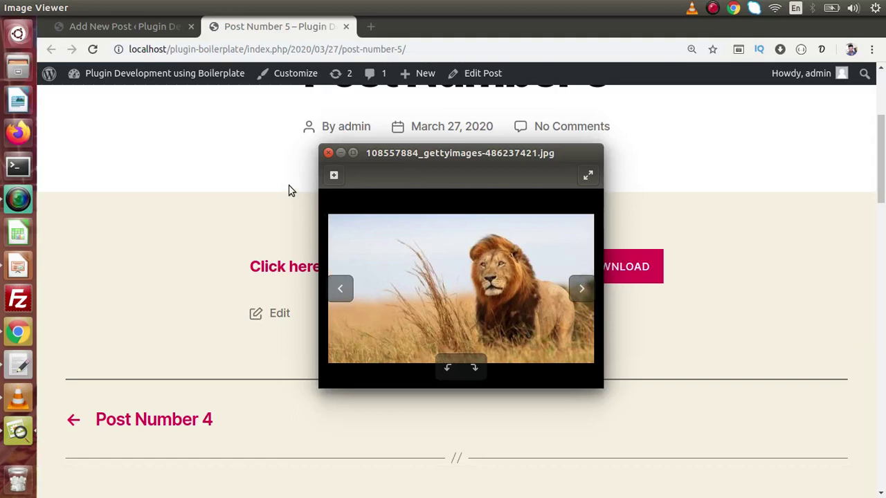
Dismiss the post-publish summary in the post editor and go back to the live post page
left_click(165, 31)
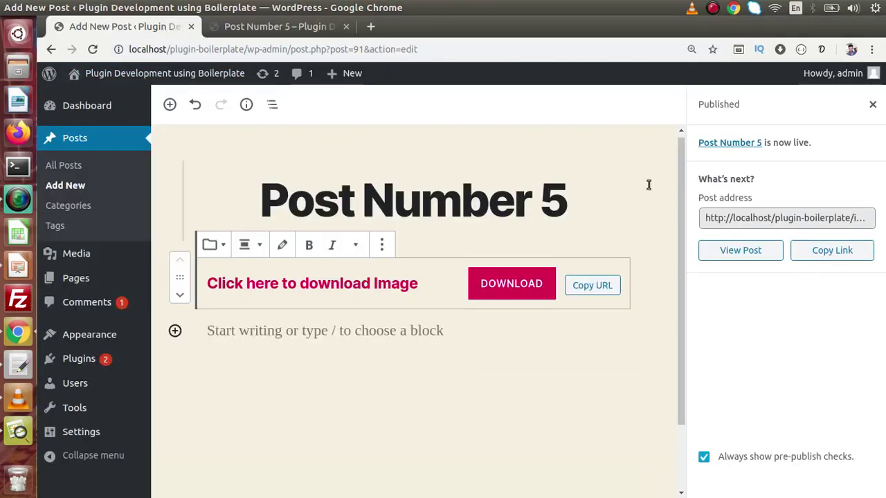
left_click(870, 108)
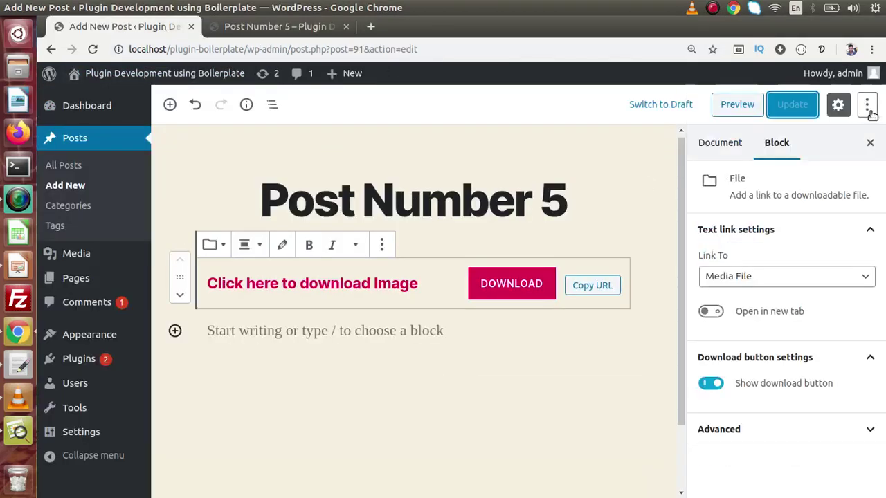
left_click(448, 294)
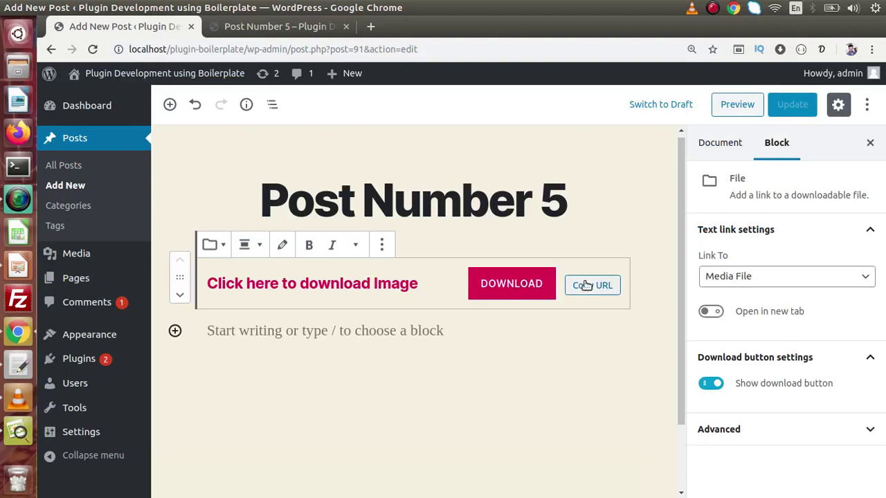
left_click(302, 35)
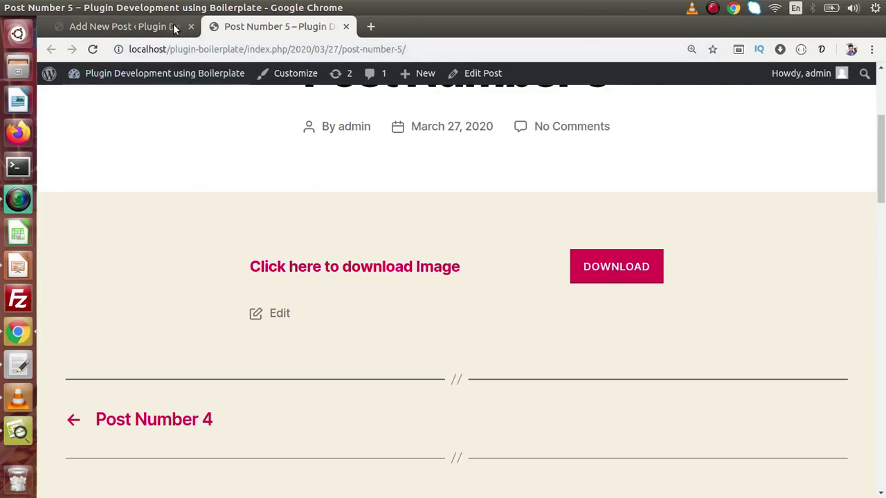
Set the File block's text link to open in a new tab in the post editor and update the post
left_click(124, 27)
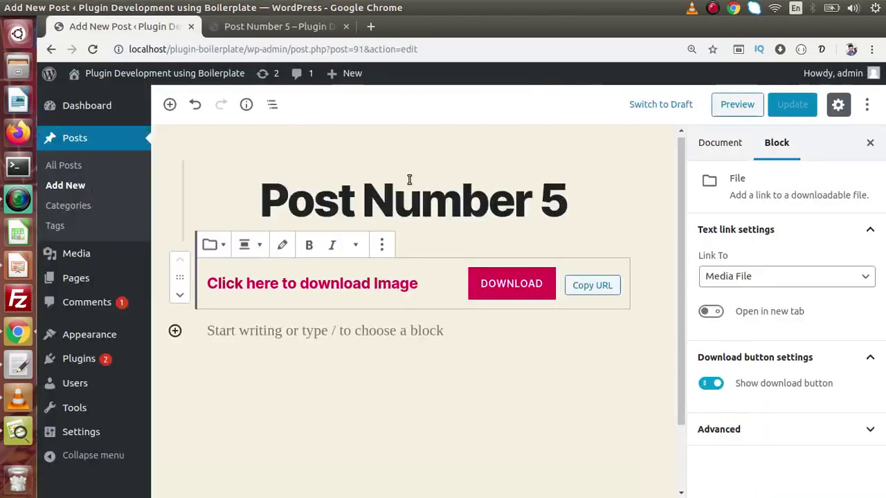
left_click(719, 313)
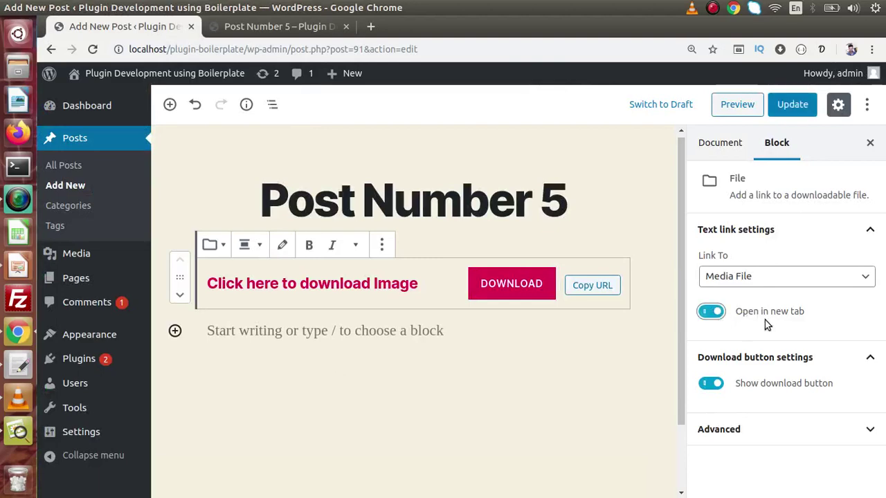
left_click(784, 107)
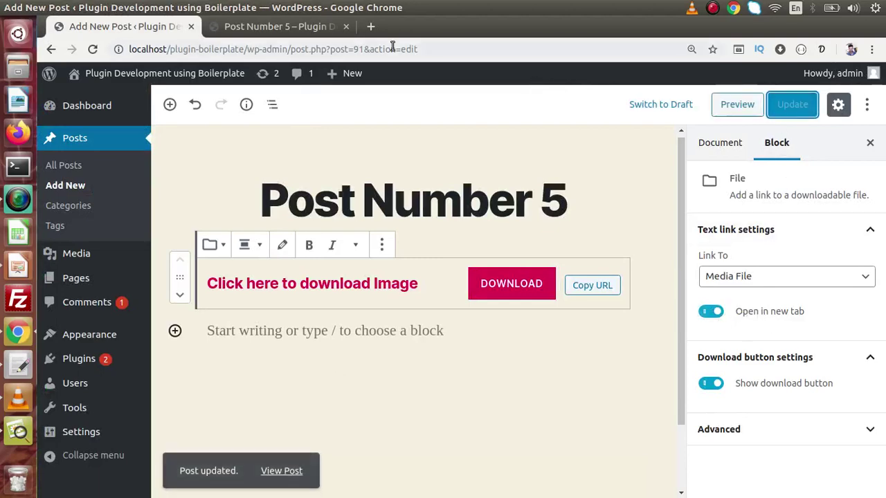
Reload the live post, download the image with its download button, and open the image through its text link
left_click(315, 29)
key("F5")
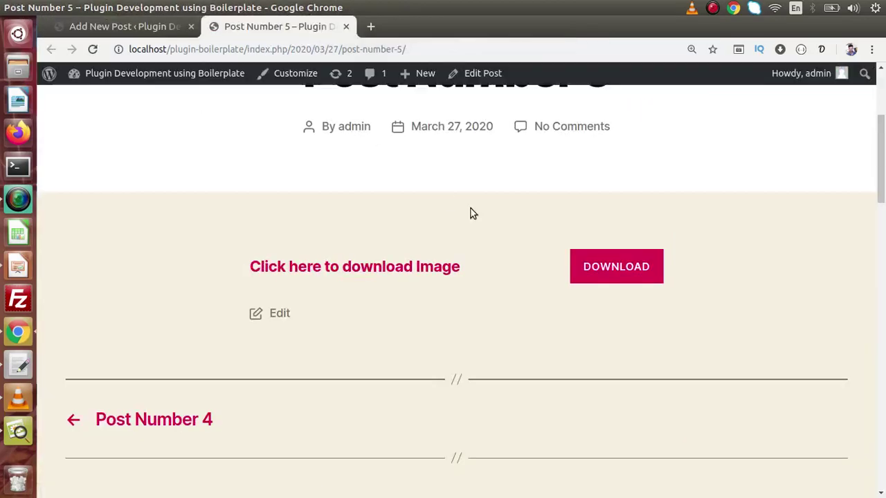
left_click(595, 267)
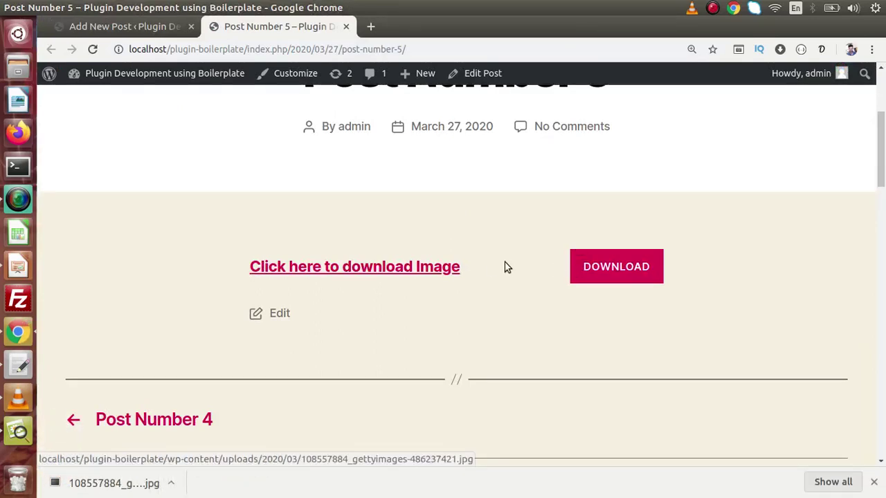
left_click(361, 267)
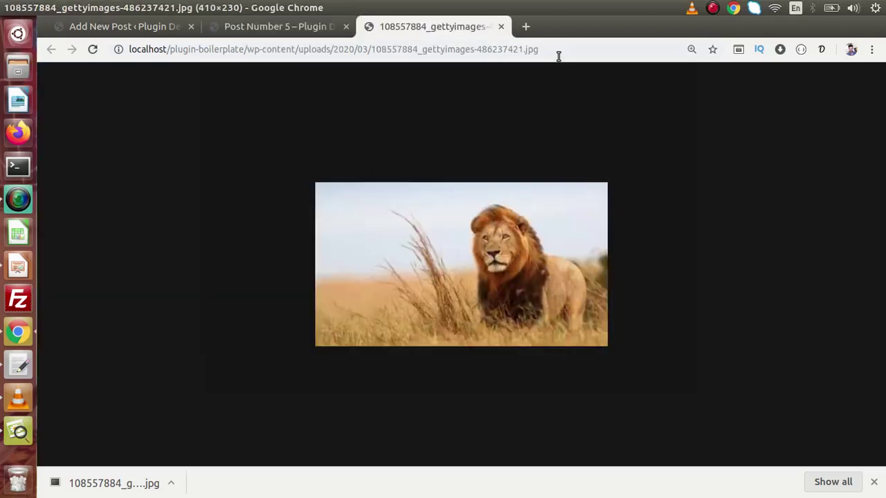
Turn off opening the File block's text link in a new tab and update the post
left_click(159, 27)
left_click(701, 312)
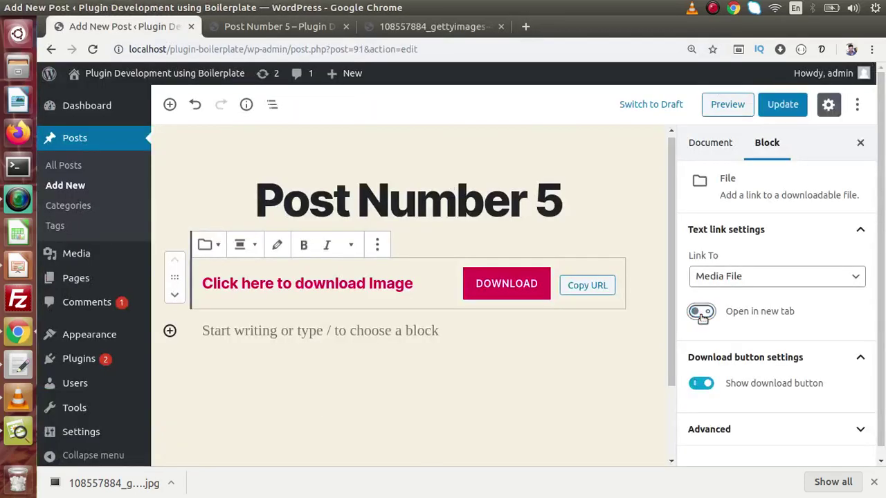
left_click(782, 104)
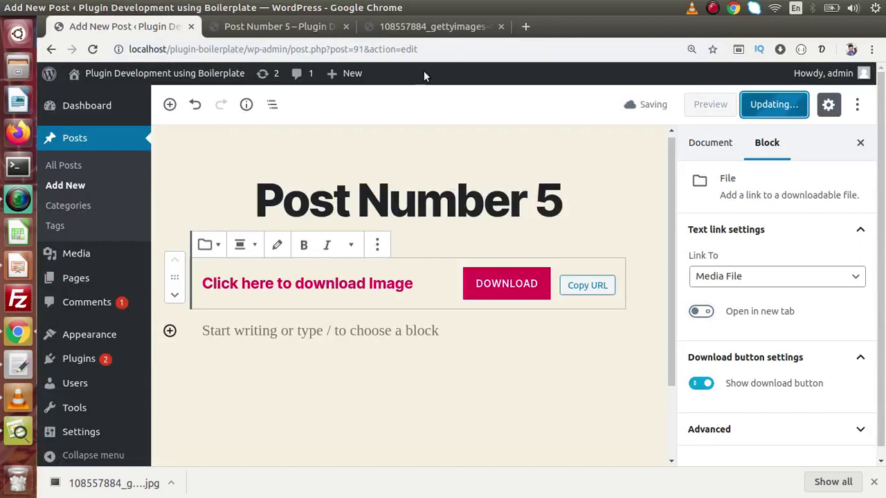
Reload the live post, follow the image text link, and return to the post page
left_click(291, 27)
key("F5")
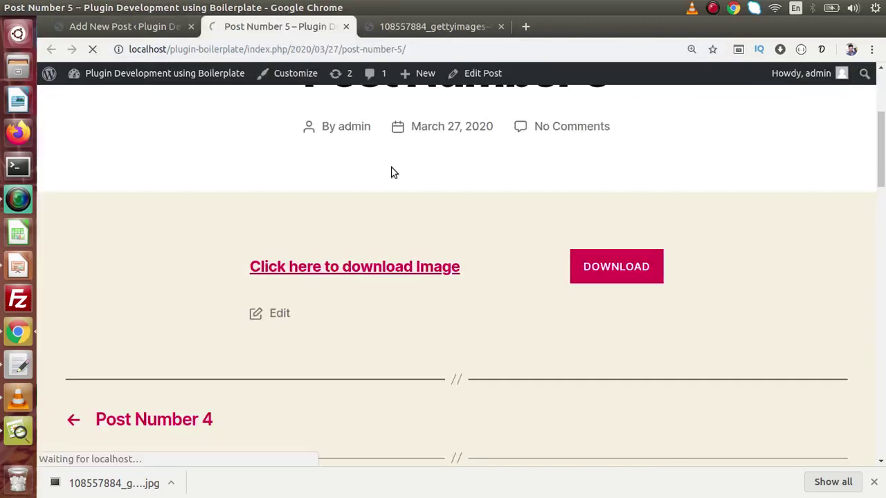
left_click(381, 266)
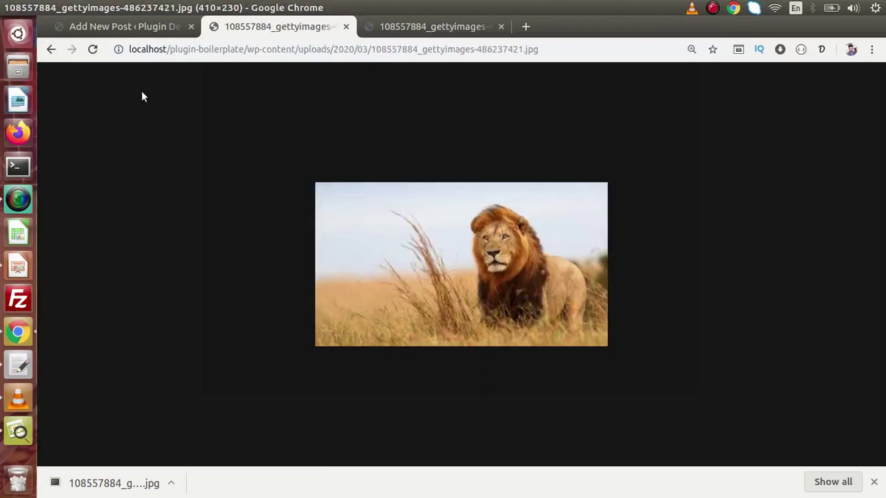
left_click(50, 49)
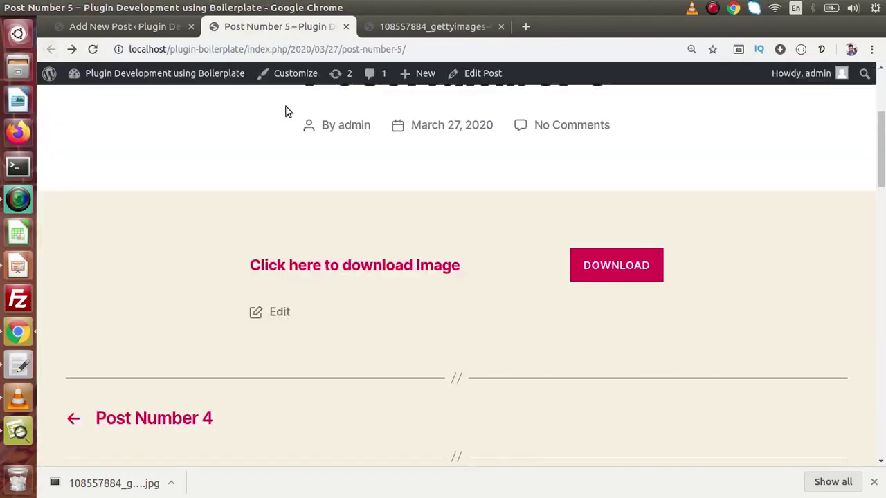
Hide the File block's download button in the post editor and update the post
left_click(132, 26)
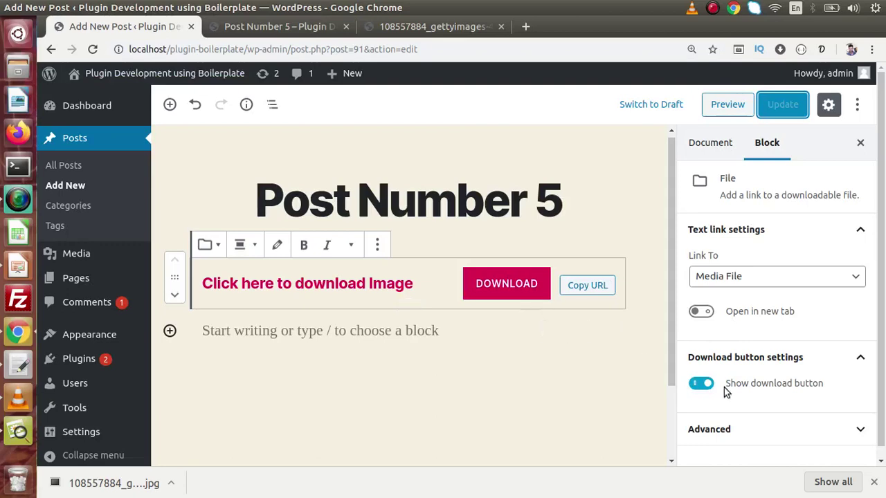
left_click(752, 387)
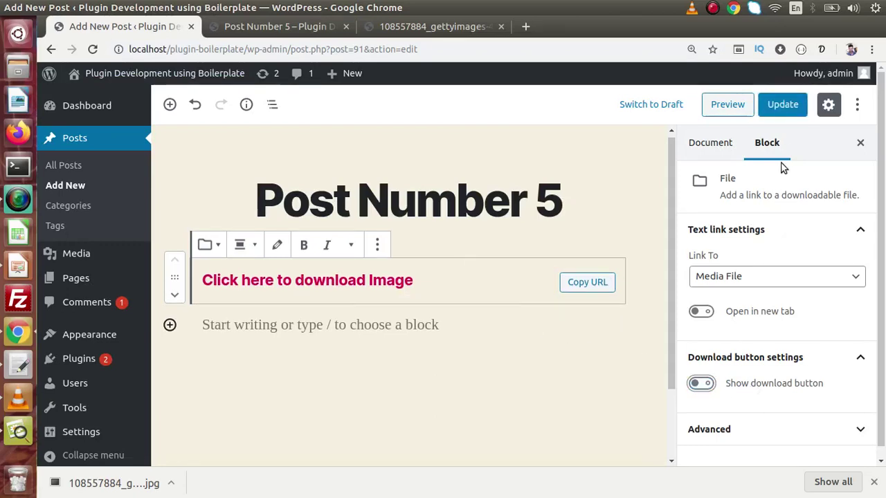
left_click(783, 110)
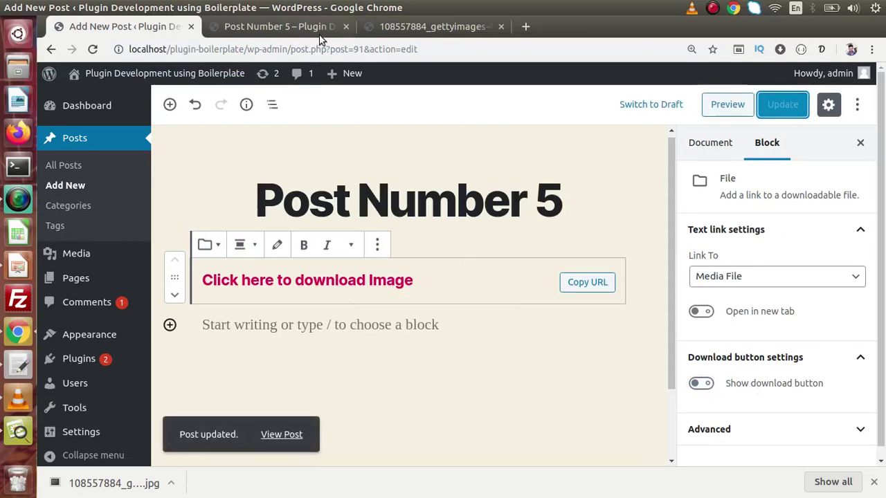
Reload the live post without the download button, open its image text link, and go back to the post
left_click(312, 27)
key("F5")
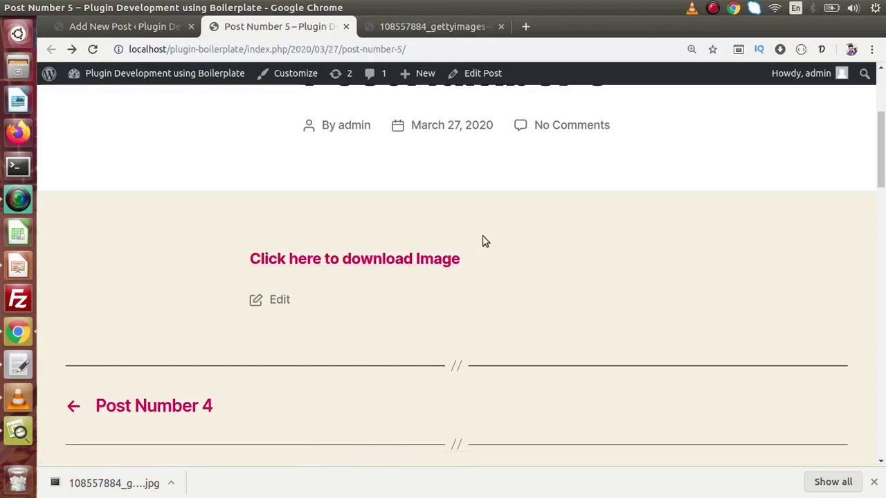
left_click(427, 258)
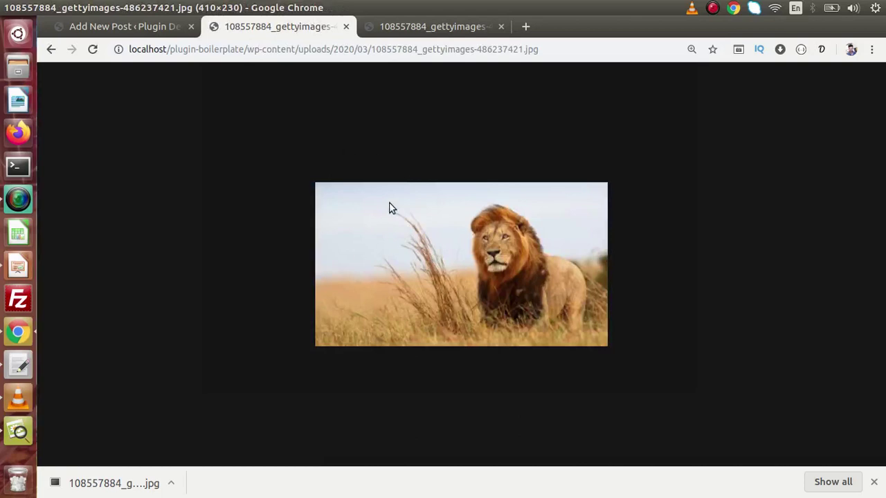
left_click(51, 49)
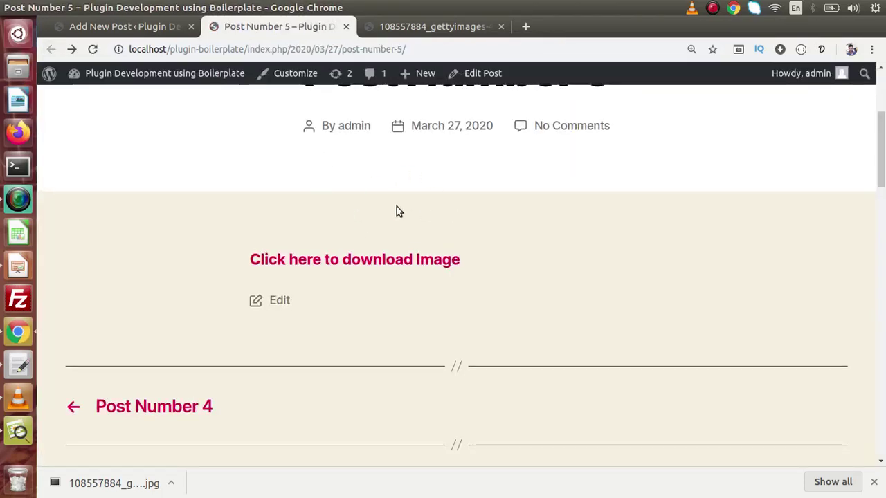
Add a second File block below the first and try to upload "4. tables and image gallery.mp4" into it
left_click(138, 26)
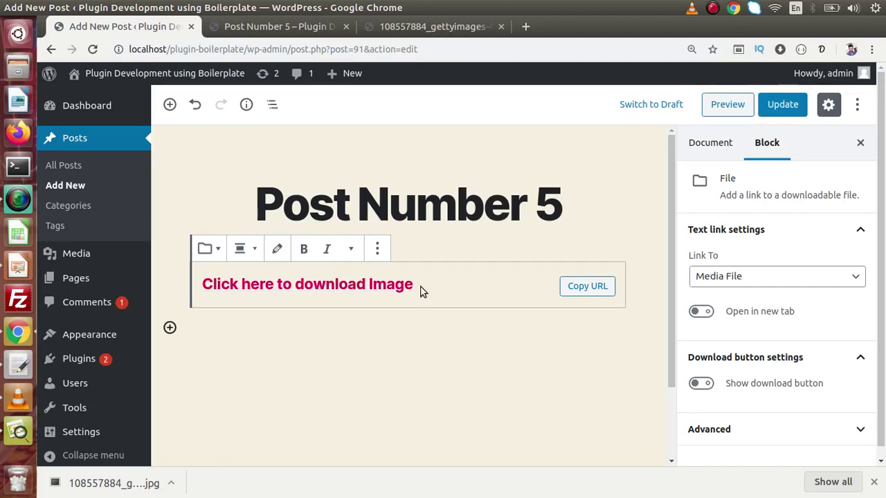
left_click(169, 327)
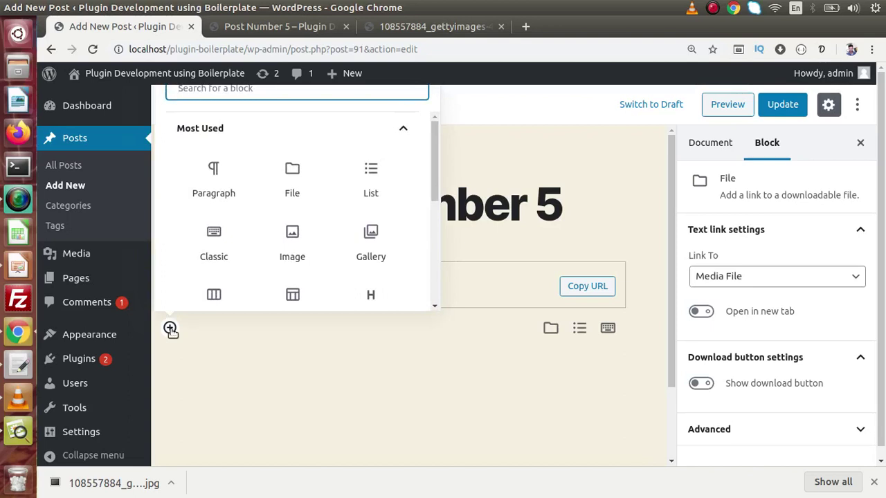
left_click(294, 177)
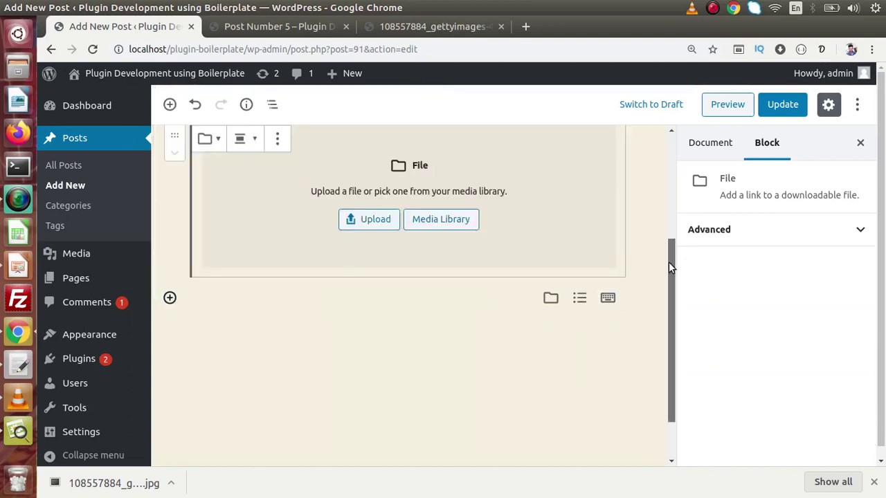
scroll(669, 261, "up", 3)
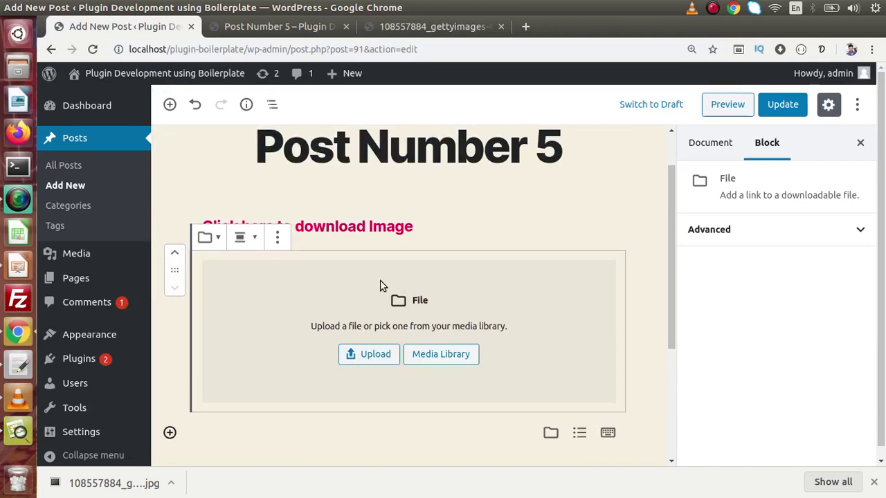
left_click(369, 354)
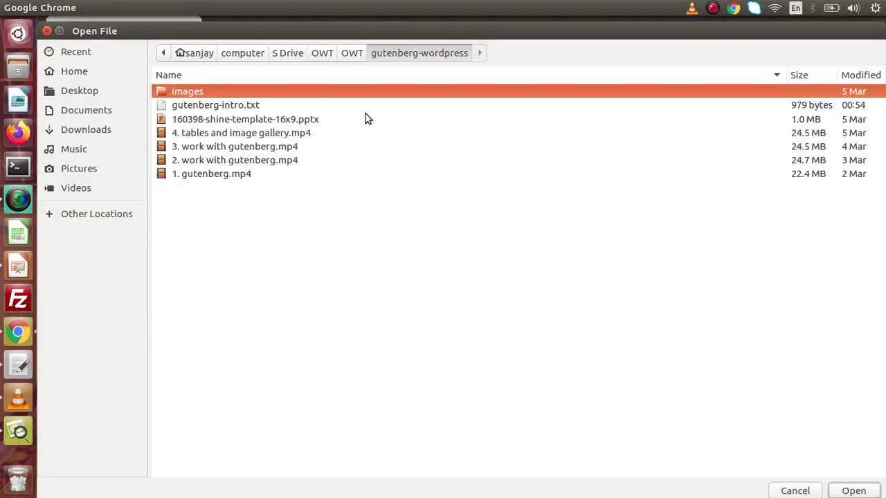
left_click(269, 134)
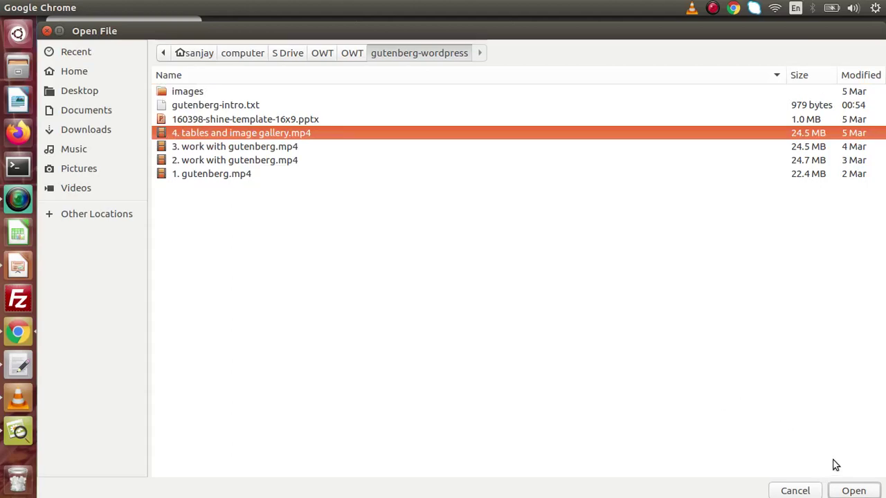
left_click(850, 491)
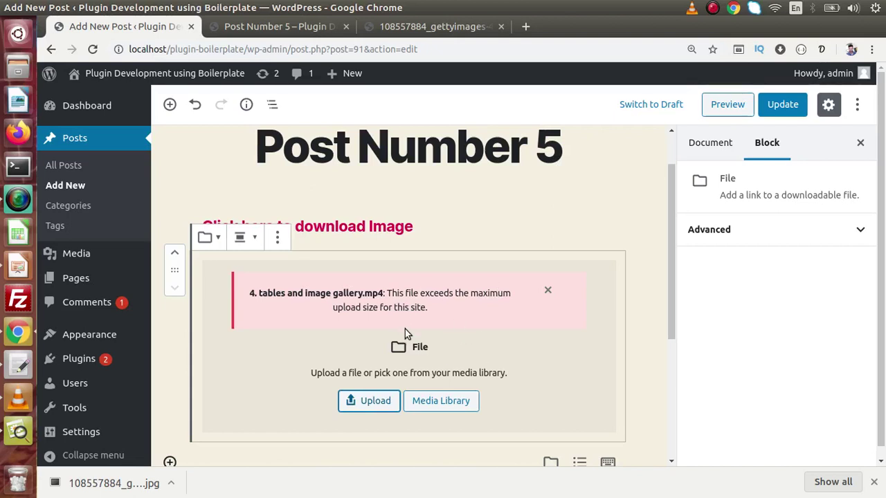
left_click(547, 291)
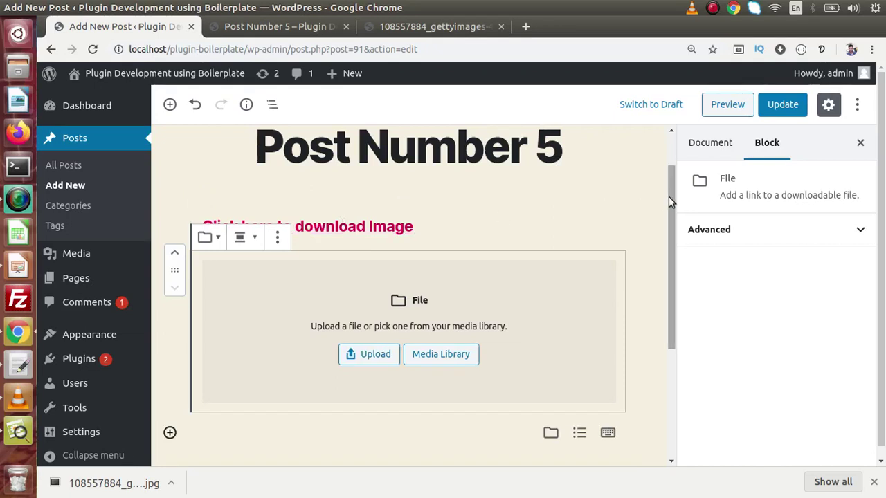
Remove the empty second File block from the post
left_click_drag(671, 198, 672, 228)
left_click(277, 192)
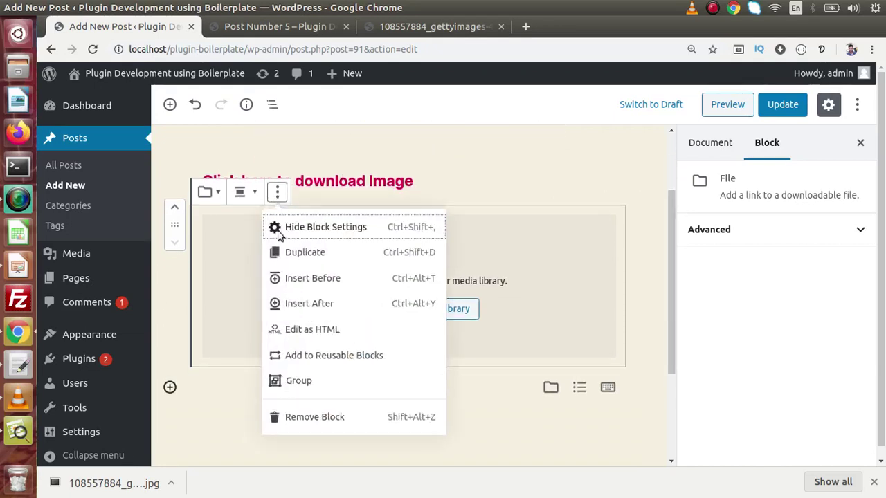
left_click(306, 418)
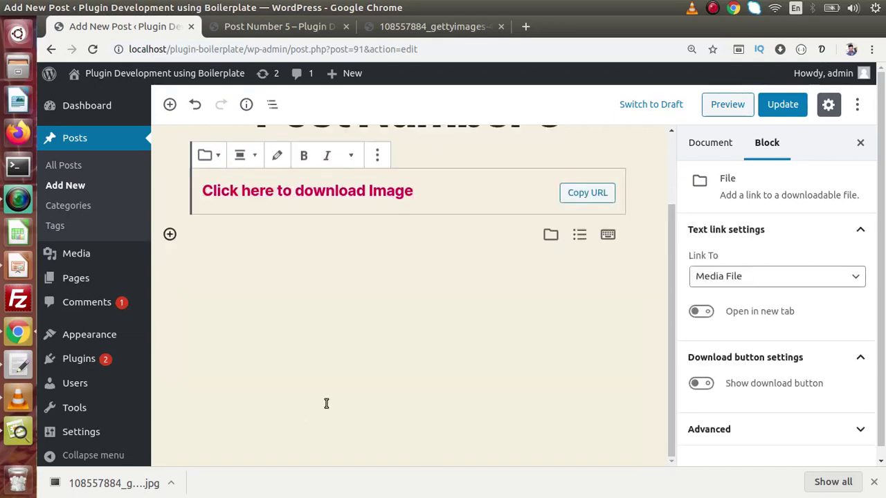
left_click_drag(675, 330, 669, 257)
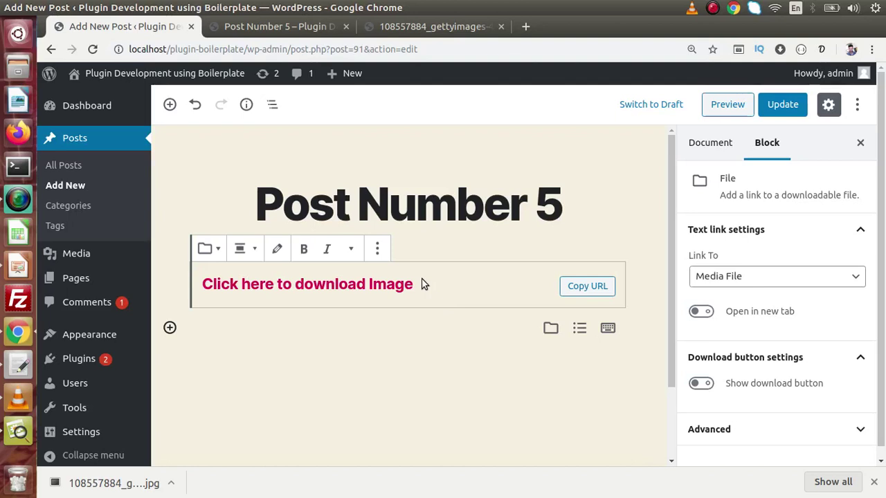
Insert a List block below the "Click here to download Image" File block
left_click(330, 383)
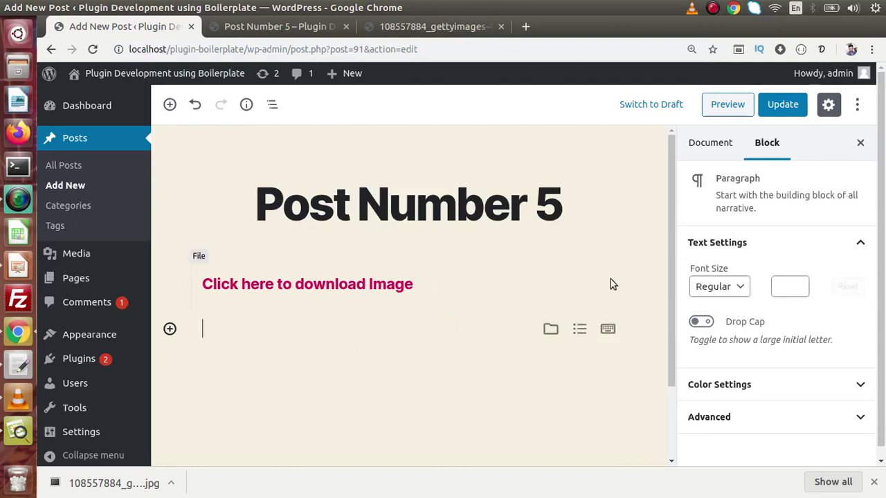
left_click_drag(670, 269, 671, 324)
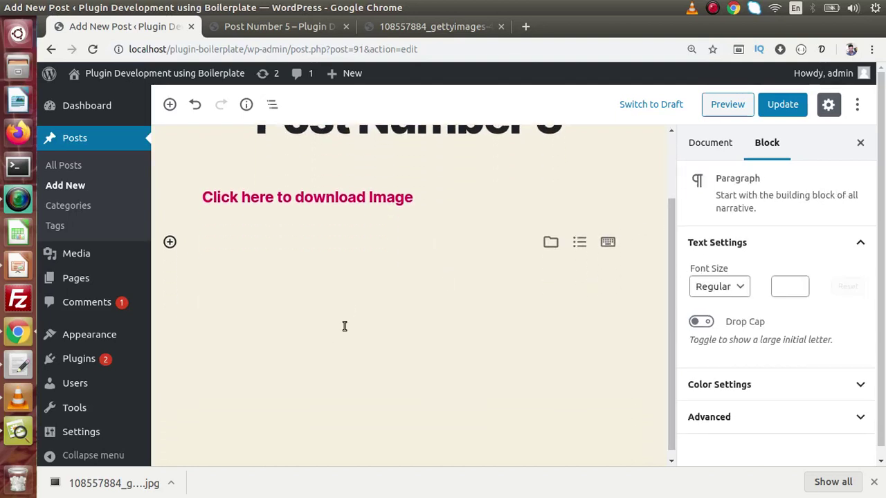
left_click(170, 242)
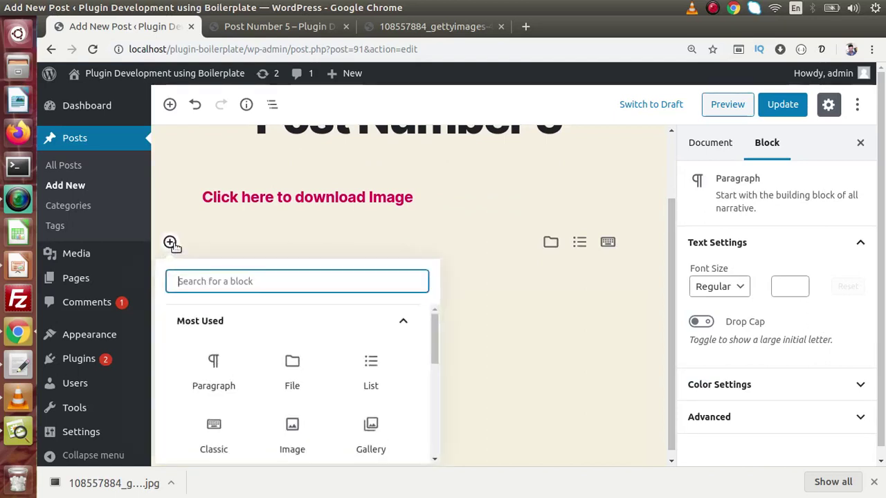
left_click(373, 366)
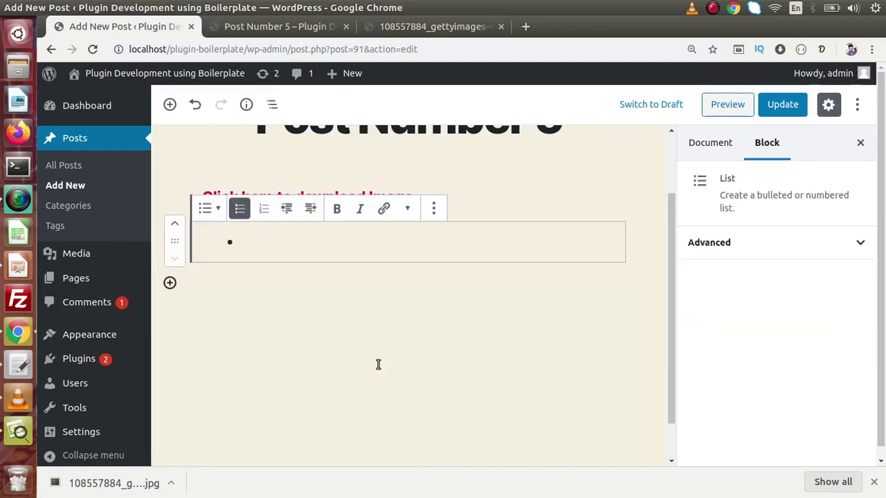
scroll(378, 364, "down", 1)
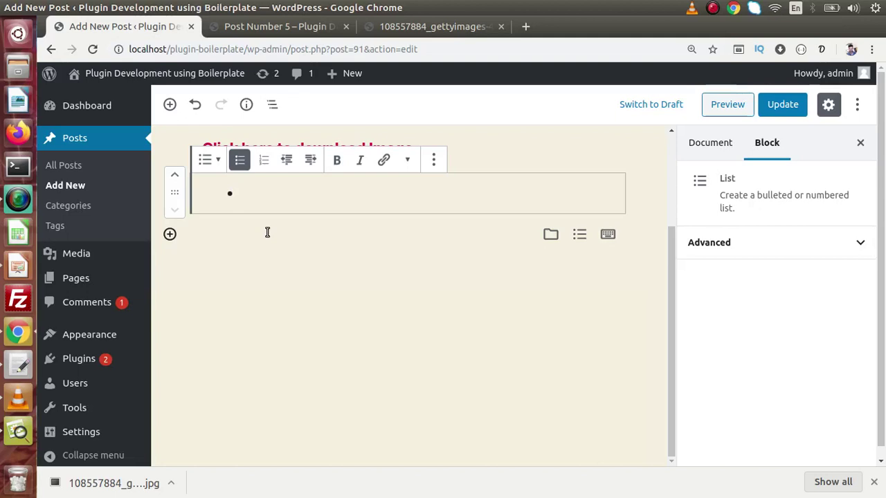
Fill the bulleted List block with four items, each a person's first name
type("SAnja")
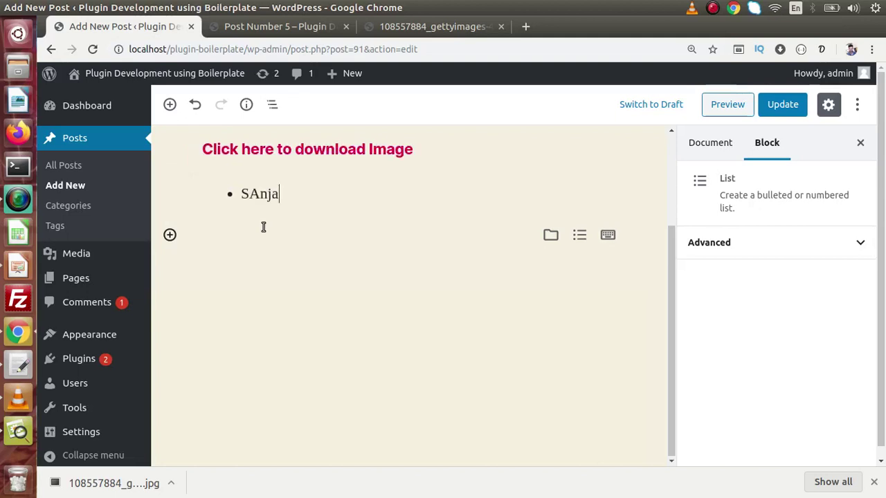
key("BackSpace")
key("BackSpace")
key("BackSpace")
key("BackSpace")
type("anjay")
key("Return")
type("Vijay")
key("Return")
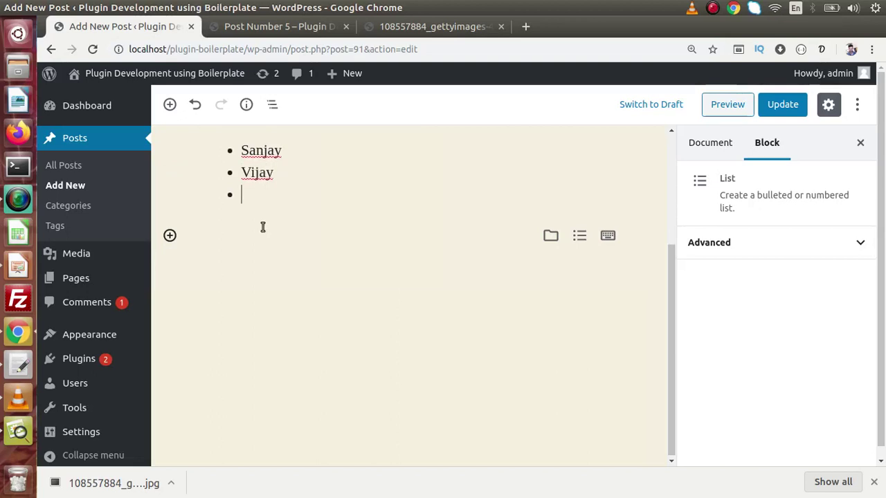
type("Ashish")
key("Return")
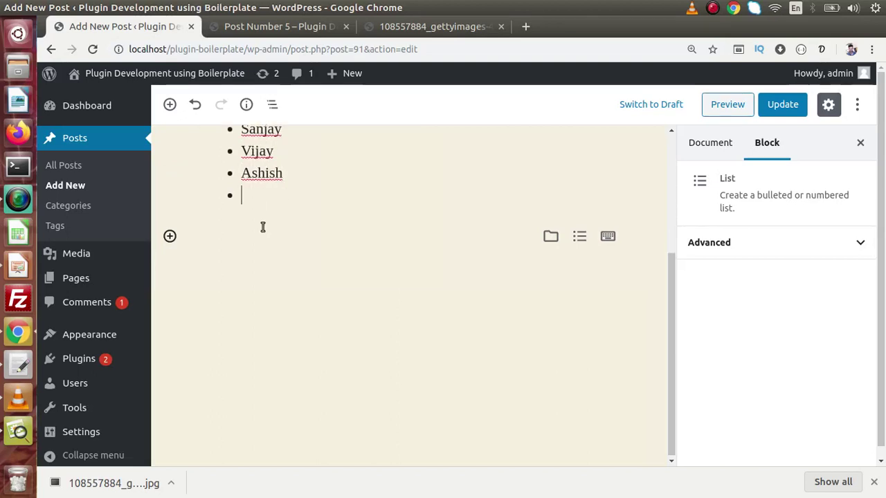
type("Rakesh")
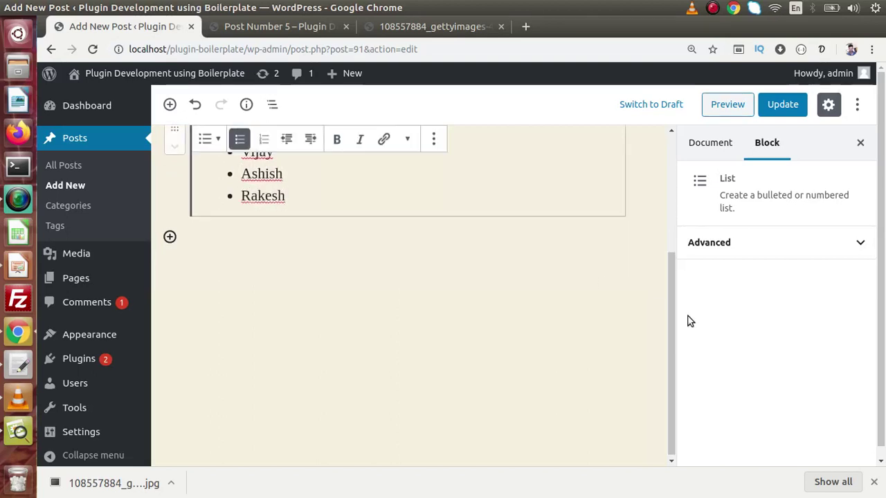
Convert the bulleted list of four names to a numbered list
left_click_drag(674, 321, 673, 271)
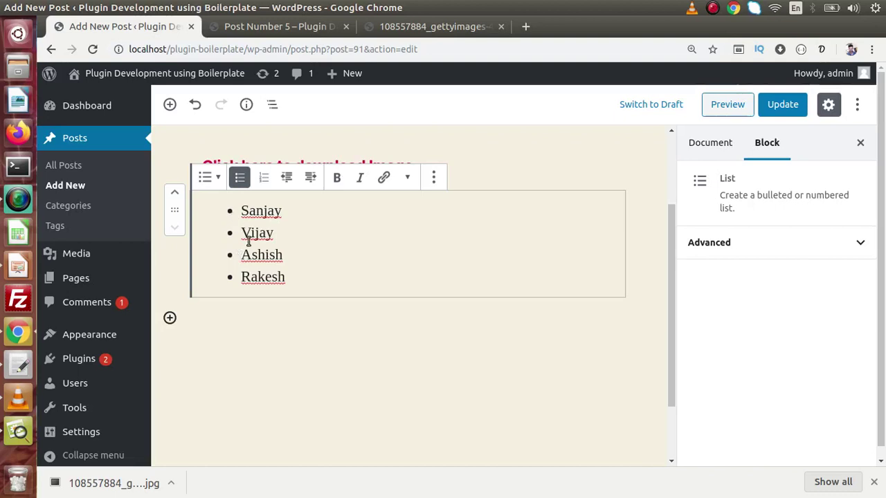
left_click_drag(286, 275, 241, 210)
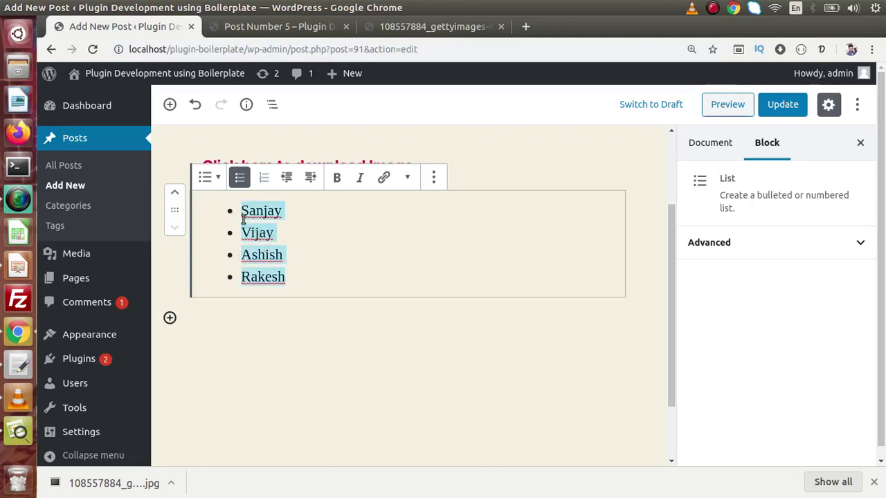
left_click(326, 238)
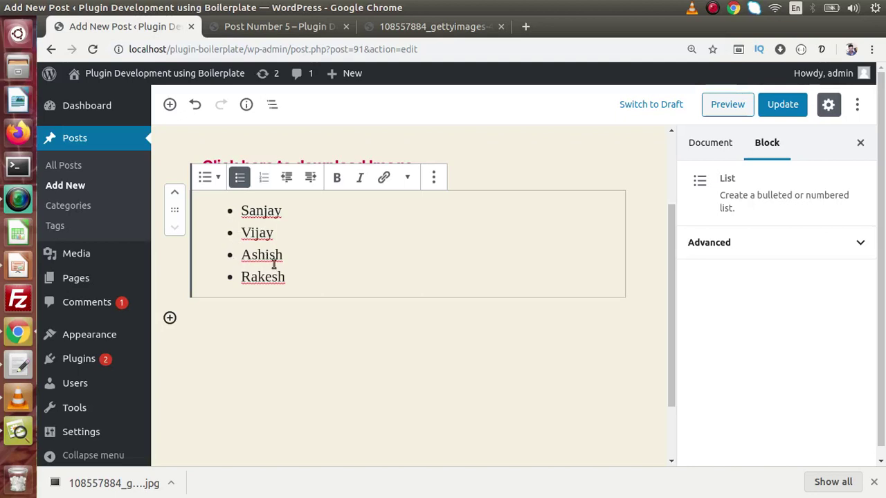
left_click(264, 178)
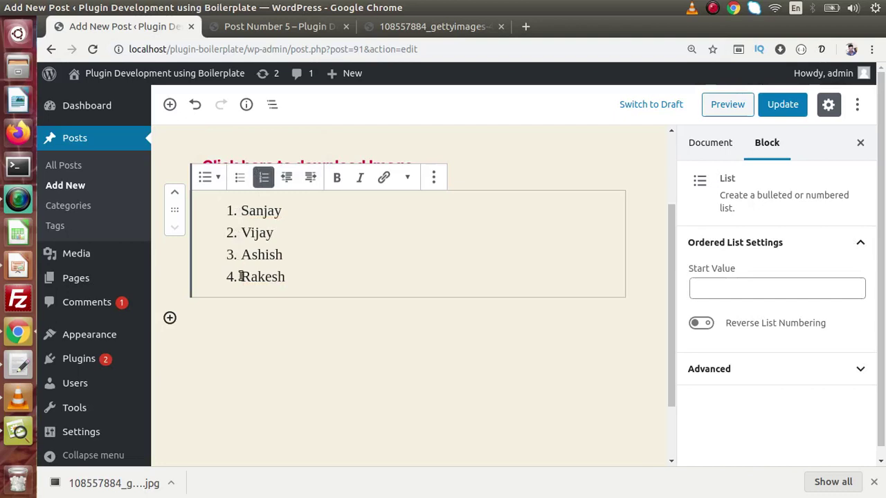
left_click(302, 228)
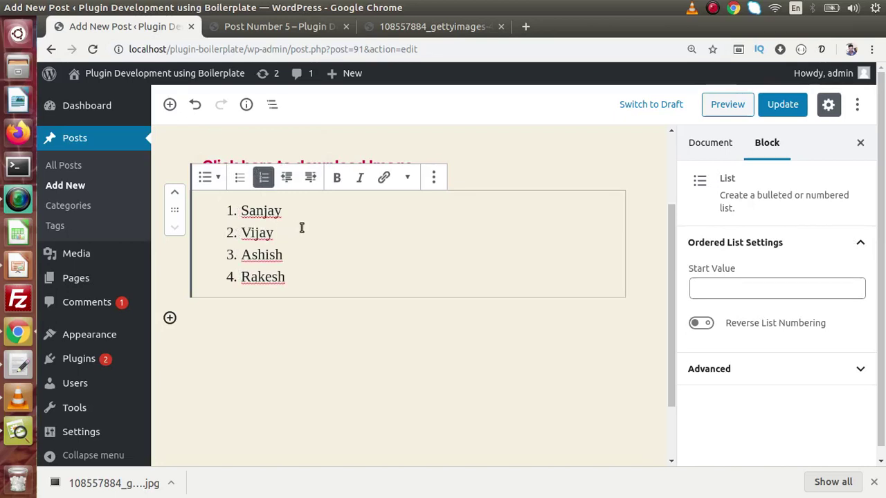
left_click(390, 279)
left_click_drag(285, 211, 226, 209)
left_click(228, 210)
Set the numbered list's start value to 100 and turn on reverse list numbering
left_click(732, 290)
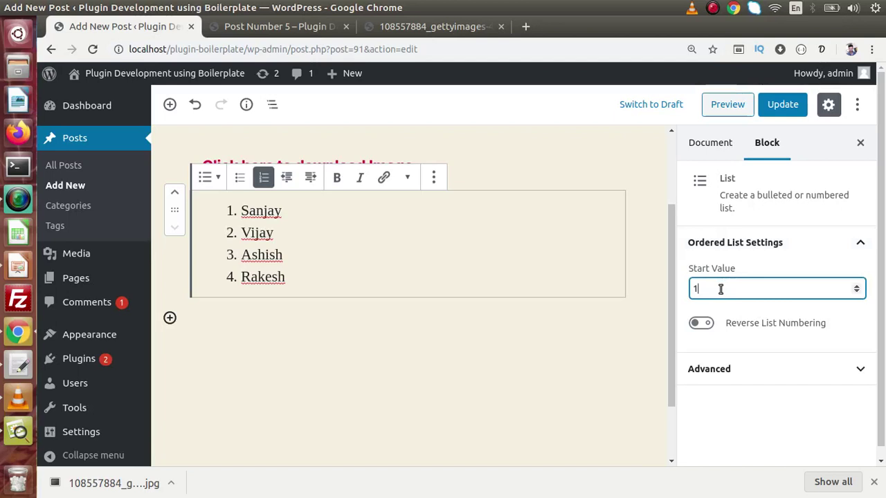
type("100")
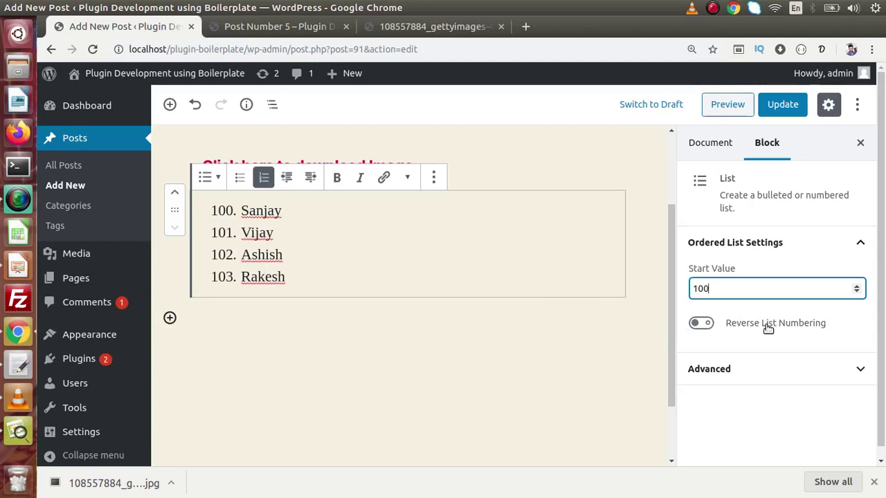
left_click(701, 323)
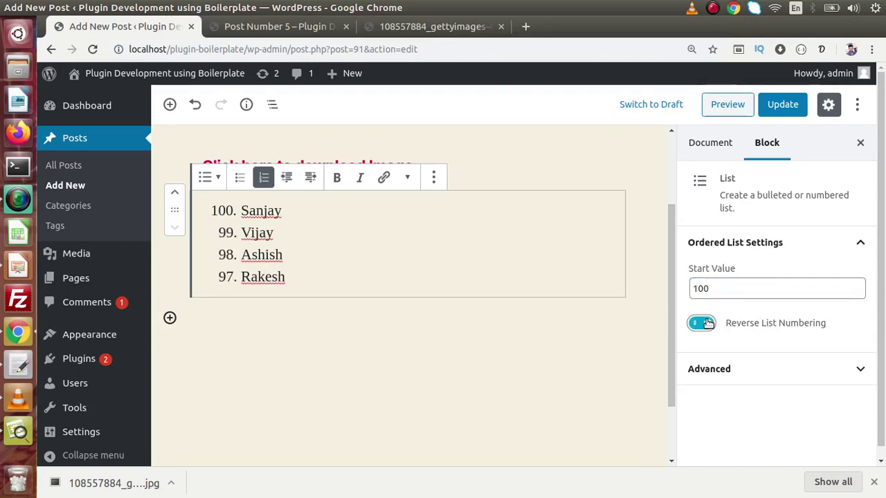
left_click_drag(214, 210, 296, 276)
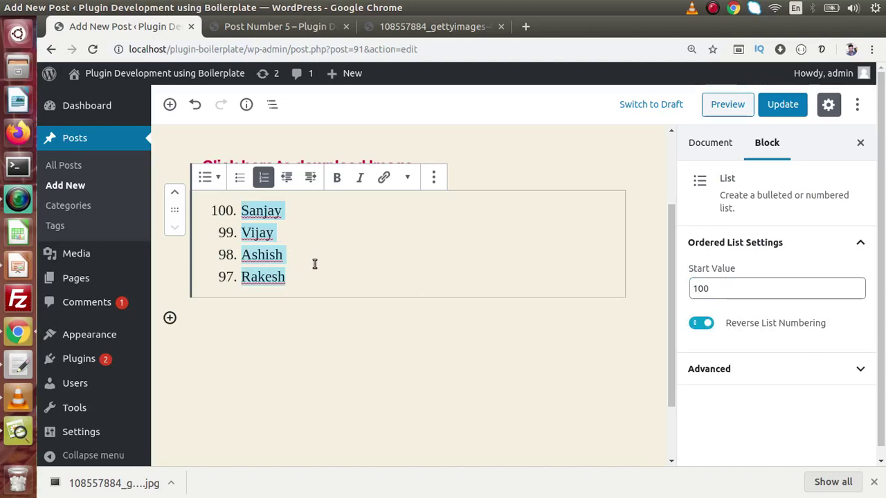
Turn off reverse list numbering and clear the list's start value
left_click(701, 323)
double_click(701, 288)
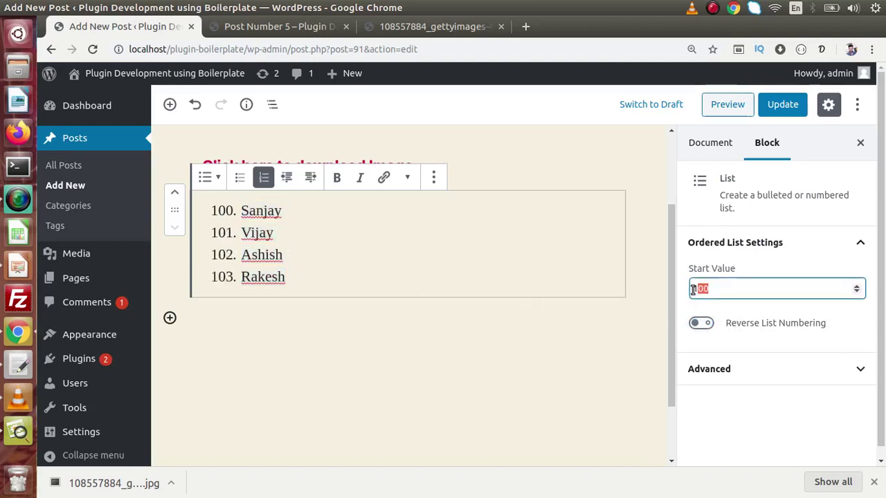
key("BackSpace")
left_click(430, 255)
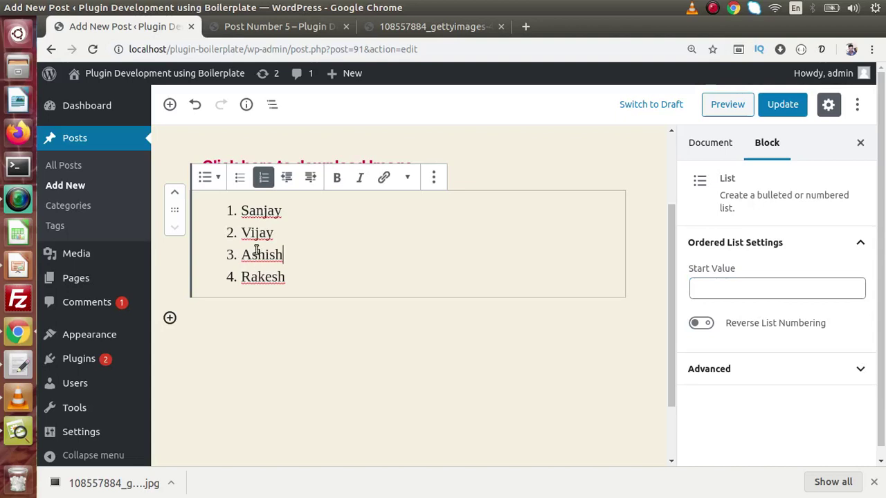
Indent the second list item so it nests under the first item
left_click_drag(229, 236, 229, 212)
left_click(273, 231)
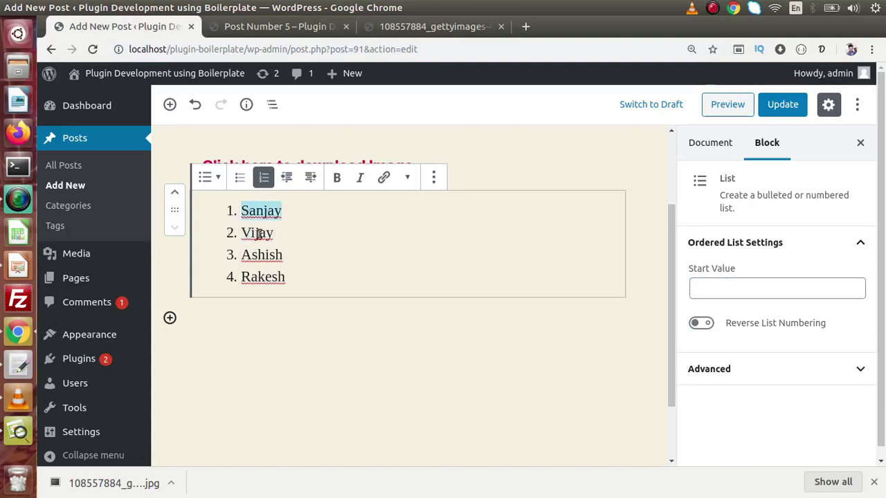
left_click_drag(275, 232, 228, 232)
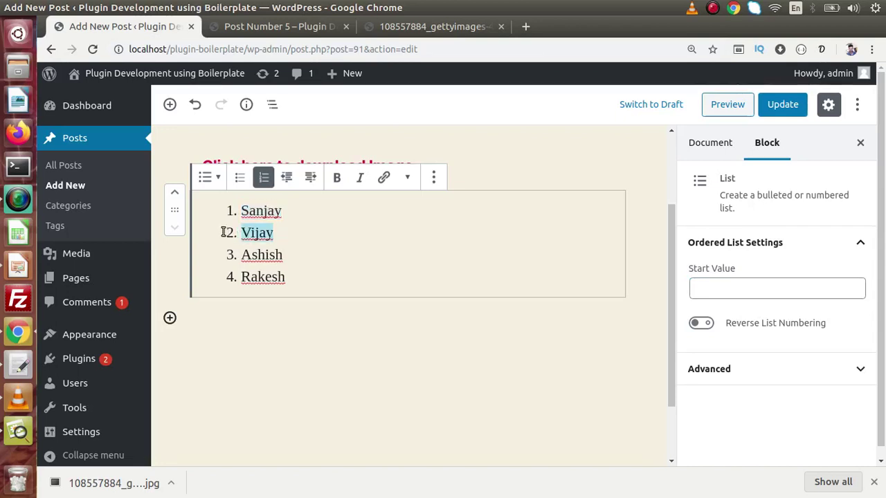
left_click(275, 235)
left_click_drag(283, 212, 241, 216)
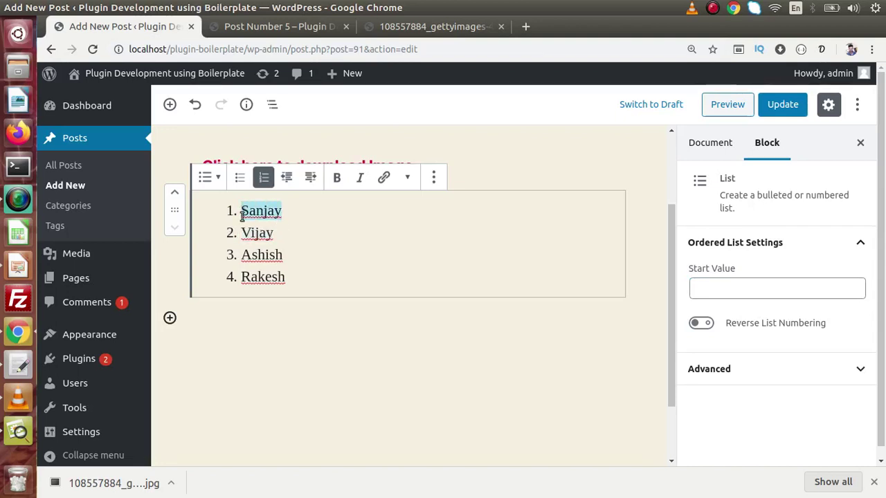
left_click(250, 232)
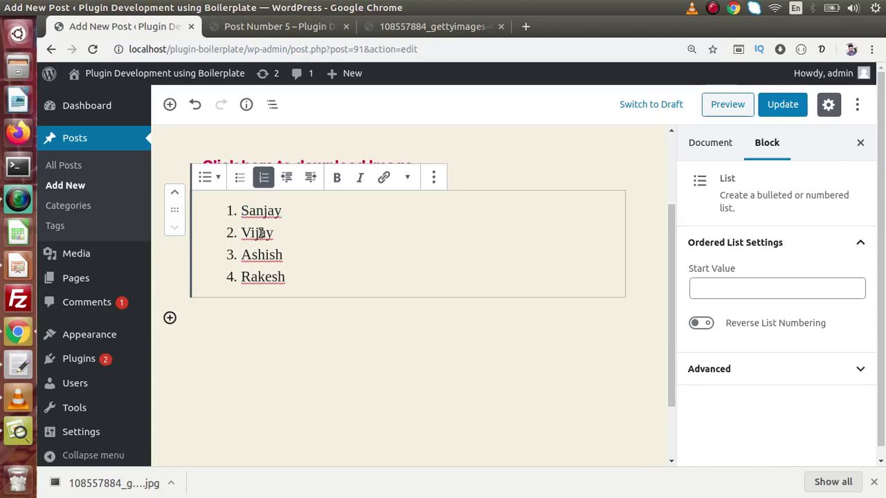
left_click(311, 178)
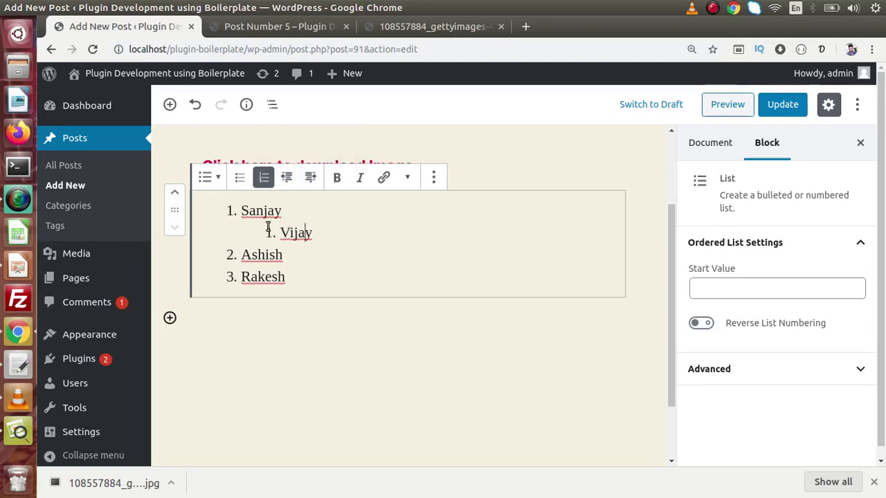
Indent the third name as another sub-item under the first list item
left_click_drag(268, 231, 234, 210)
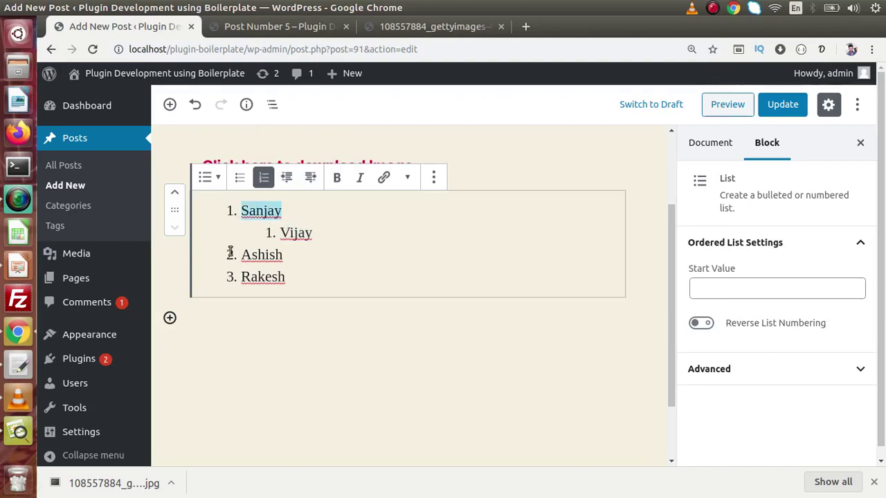
left_click(286, 256)
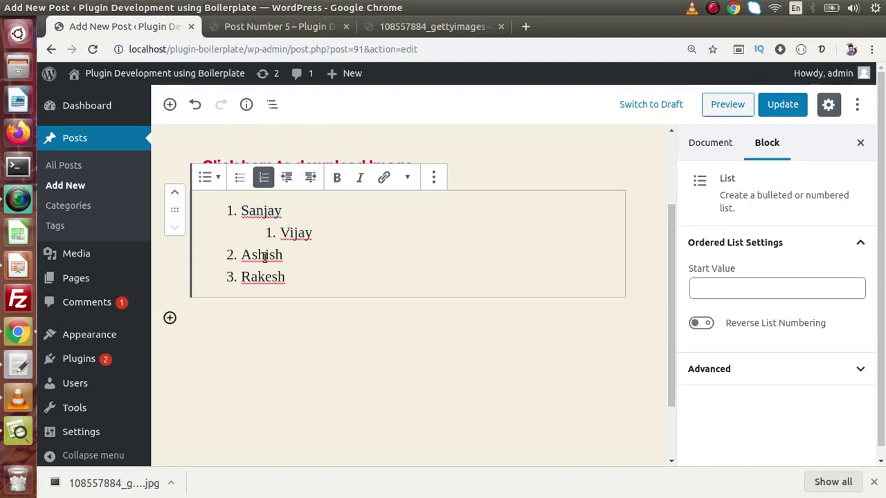
left_click(311, 180)
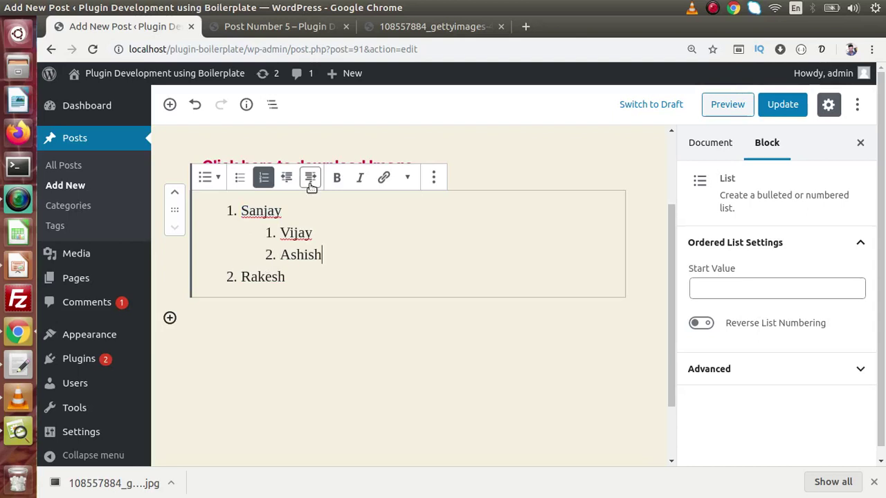
left_click(269, 254)
left_click_drag(268, 254, 326, 254)
Outdent the first nested sub-item back to the top level of the numbered list
left_click_drag(288, 210, 242, 209)
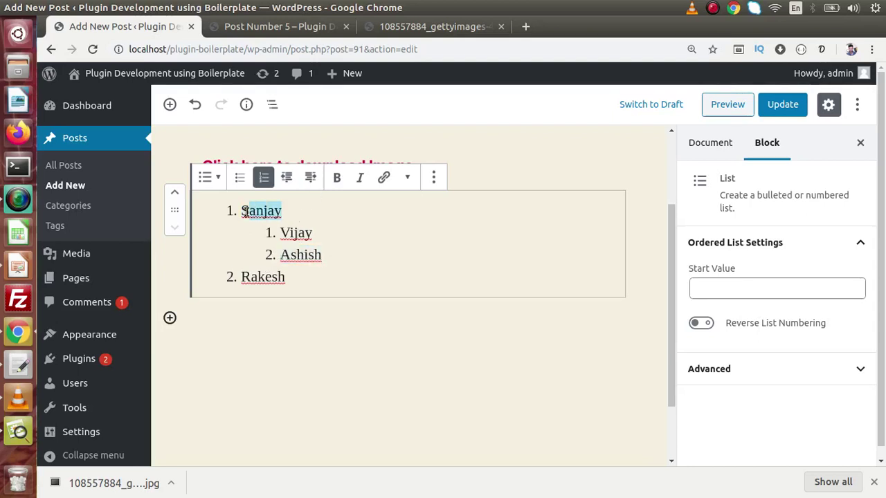
left_click(304, 215)
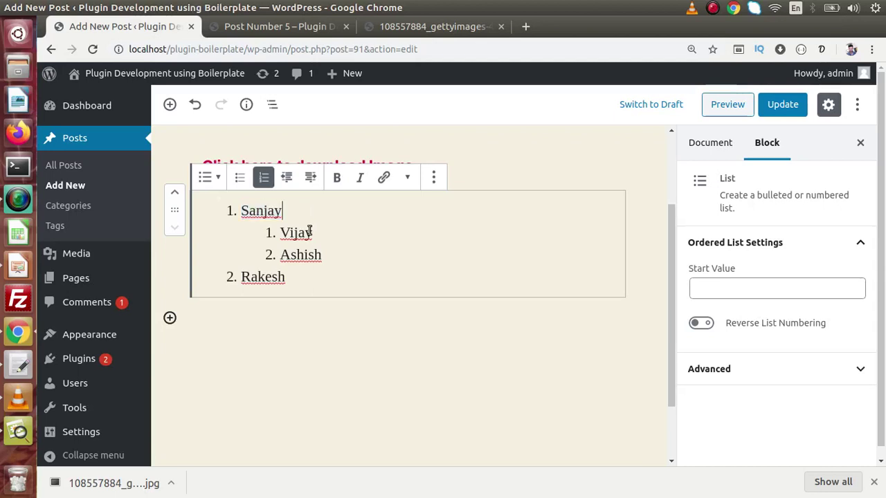
left_click_drag(312, 232, 263, 237)
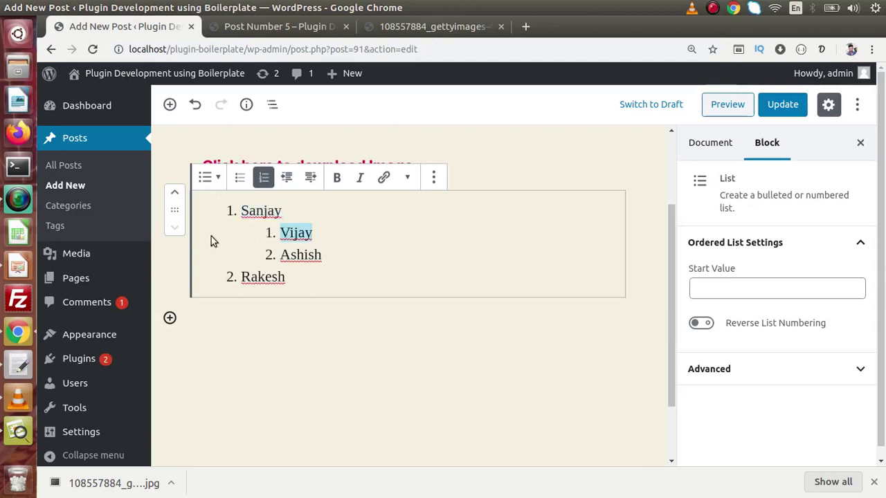
left_click(291, 231)
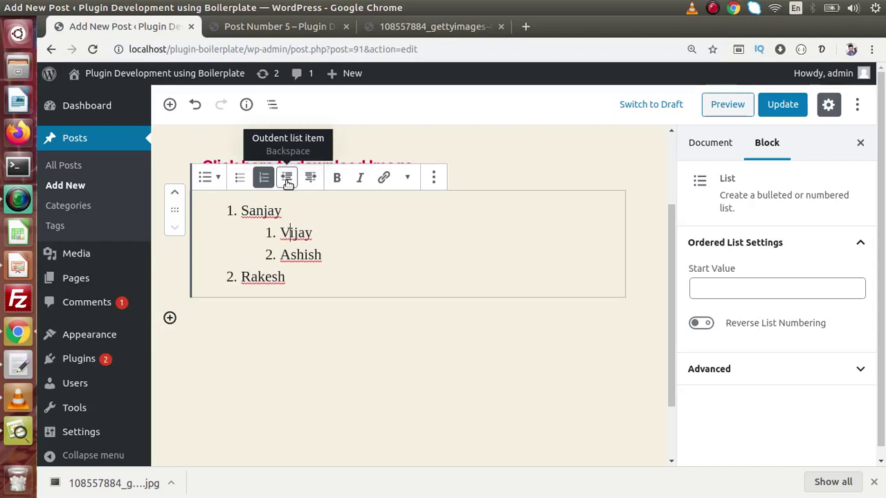
left_click(288, 178)
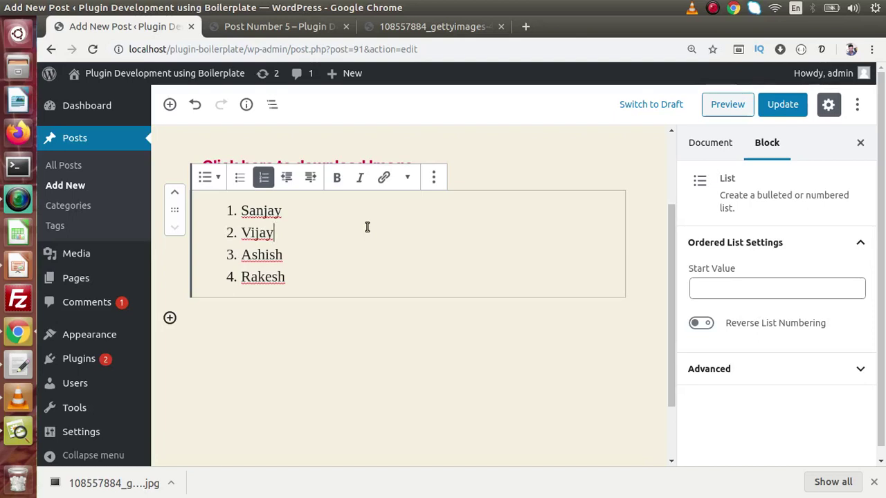
Switch to the gutenberg-intro.txt notes in gedit
left_click(18, 365)
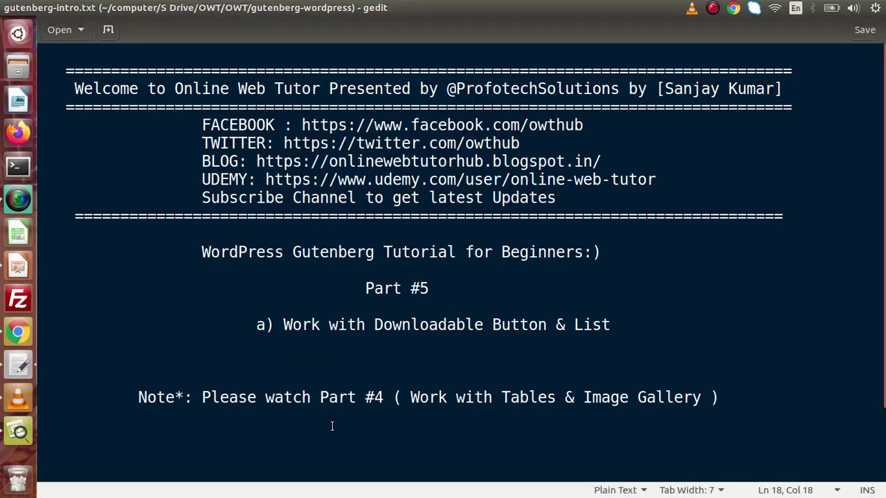